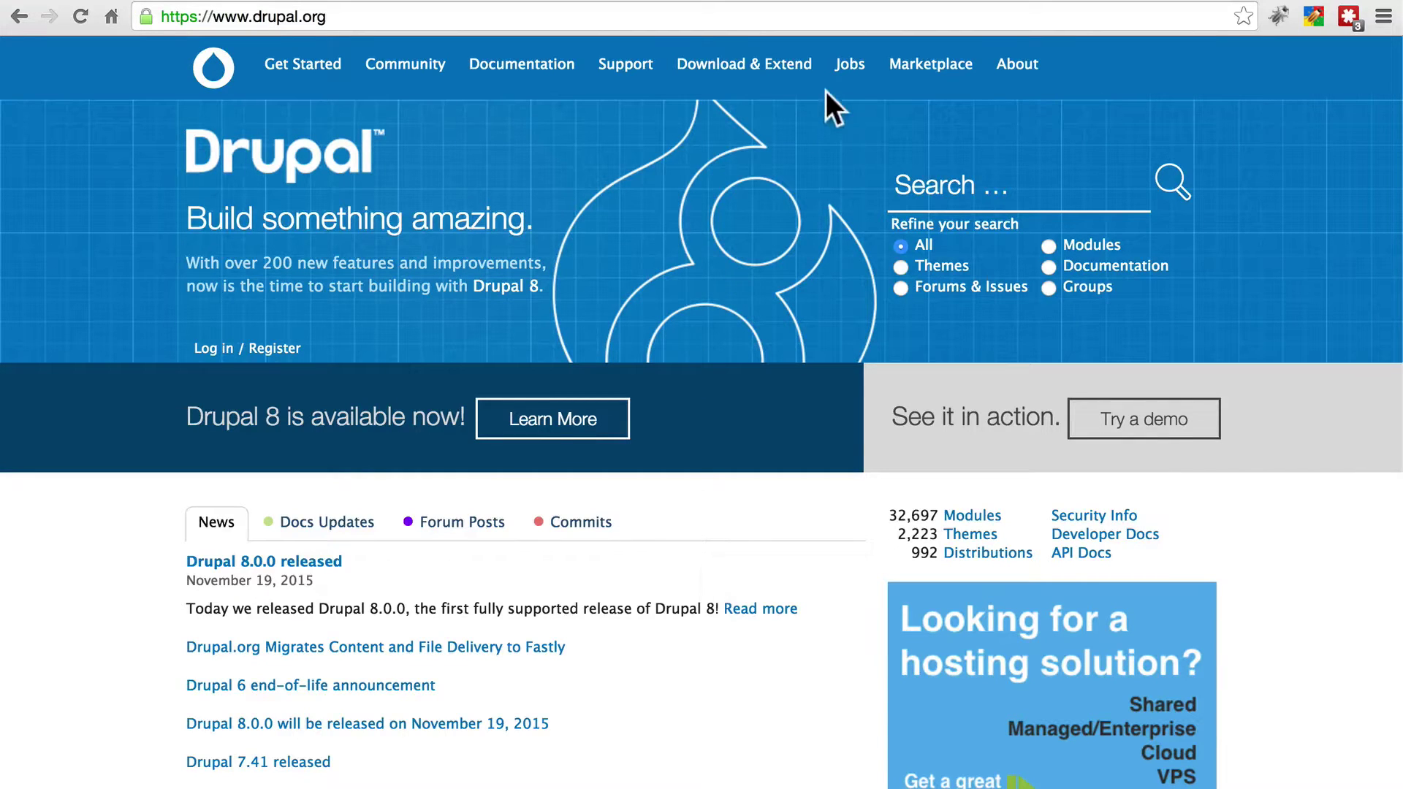
- On Drupal.org, open Download & Extend and go to the full Drupal core releases list
click(793, 69)
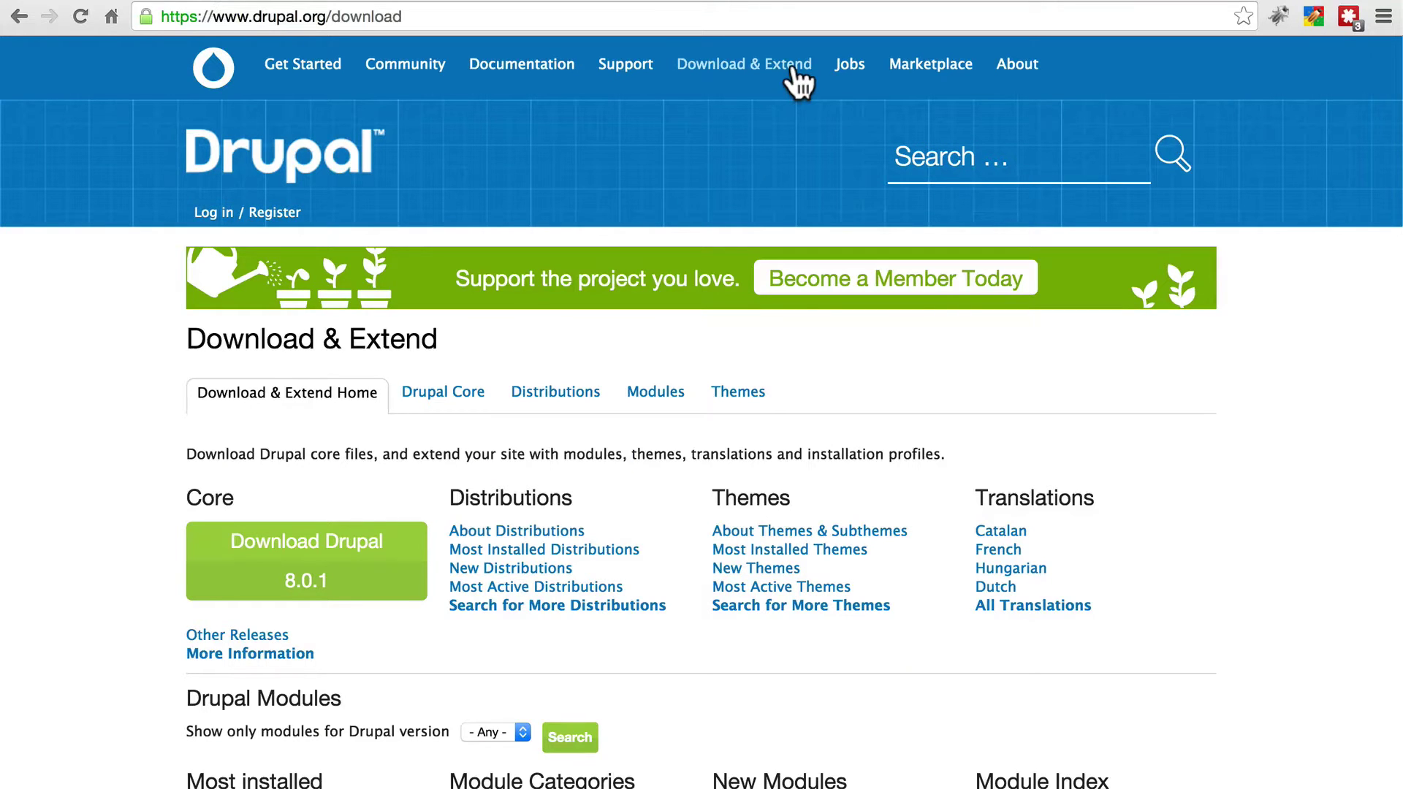
scroll(146, 288, down, 3)
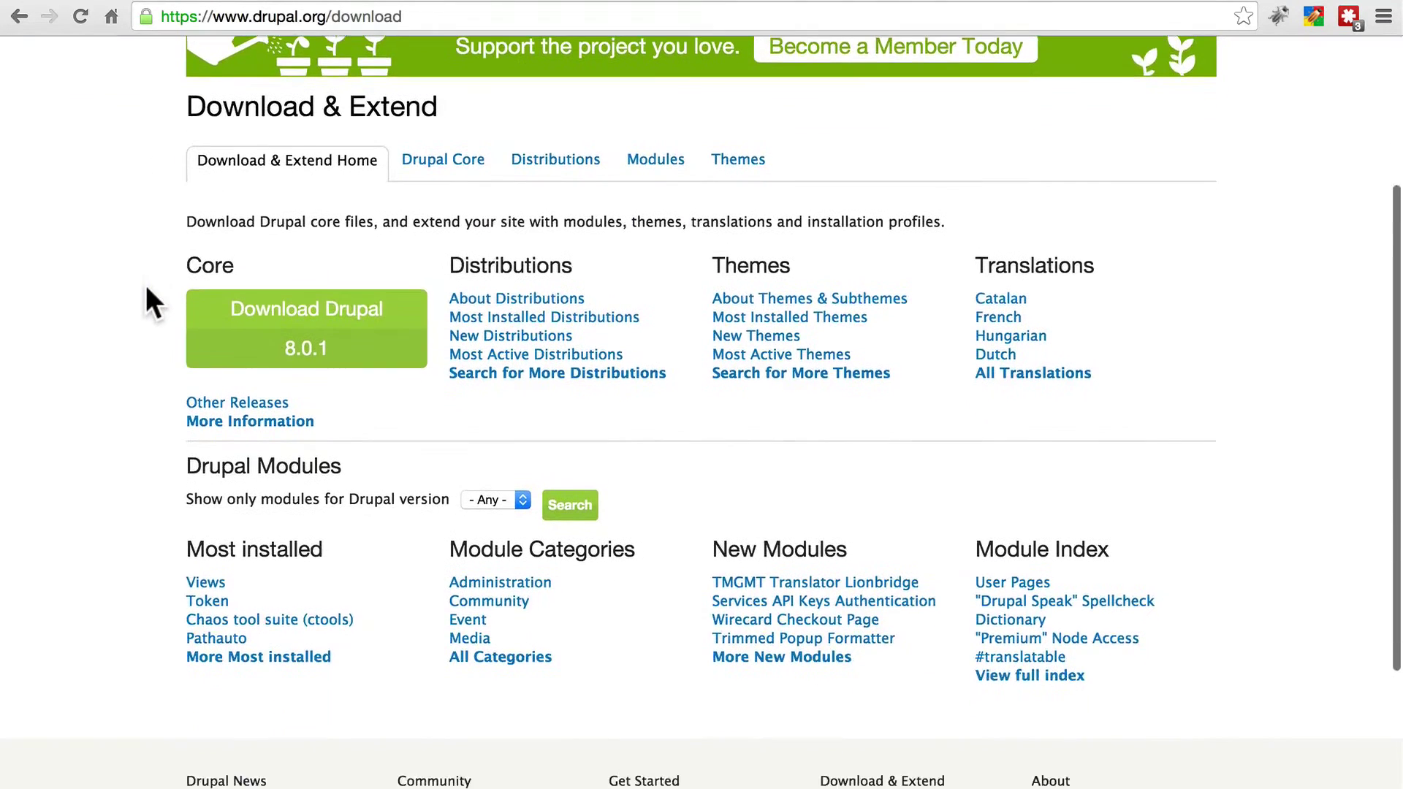
scroll(146, 289, down, 1)
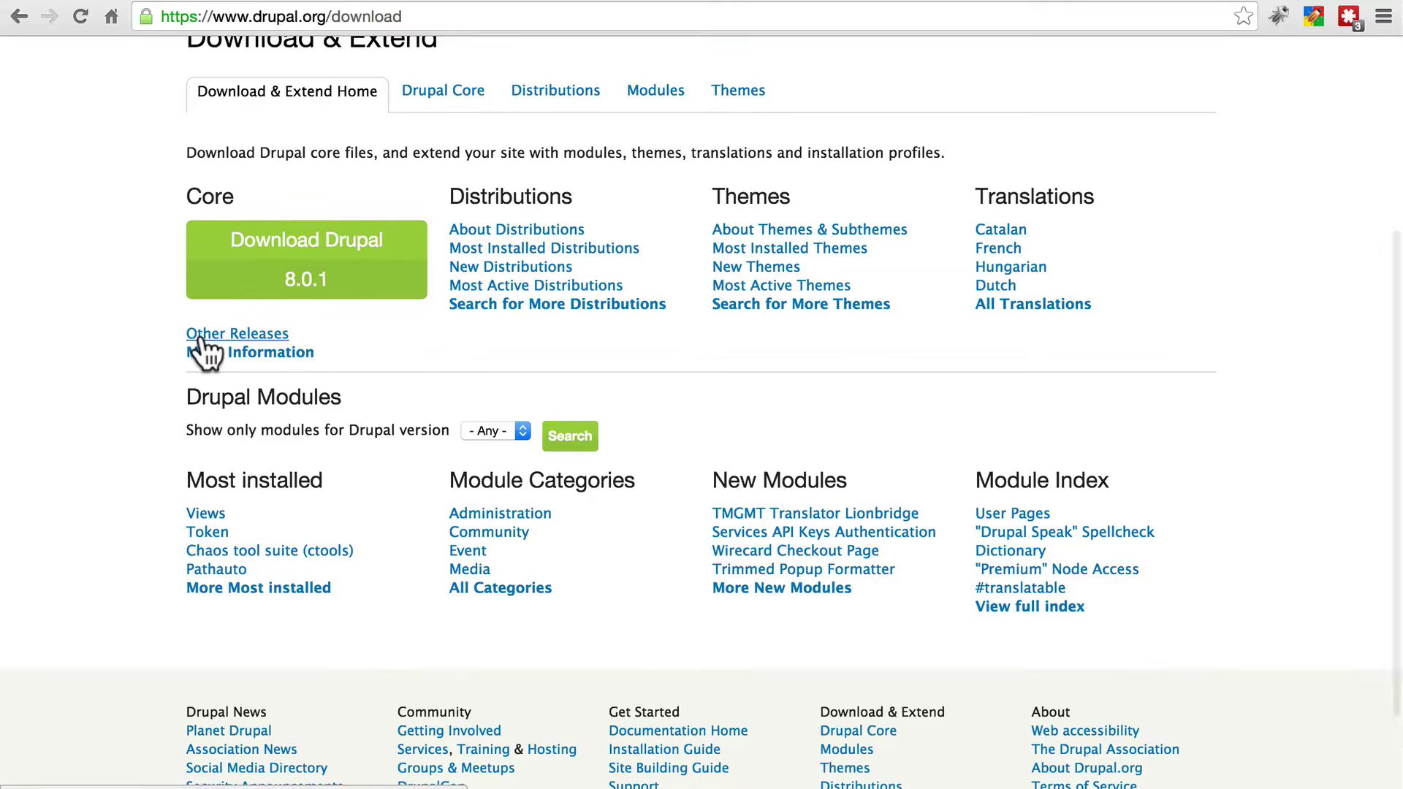
click(206, 337)
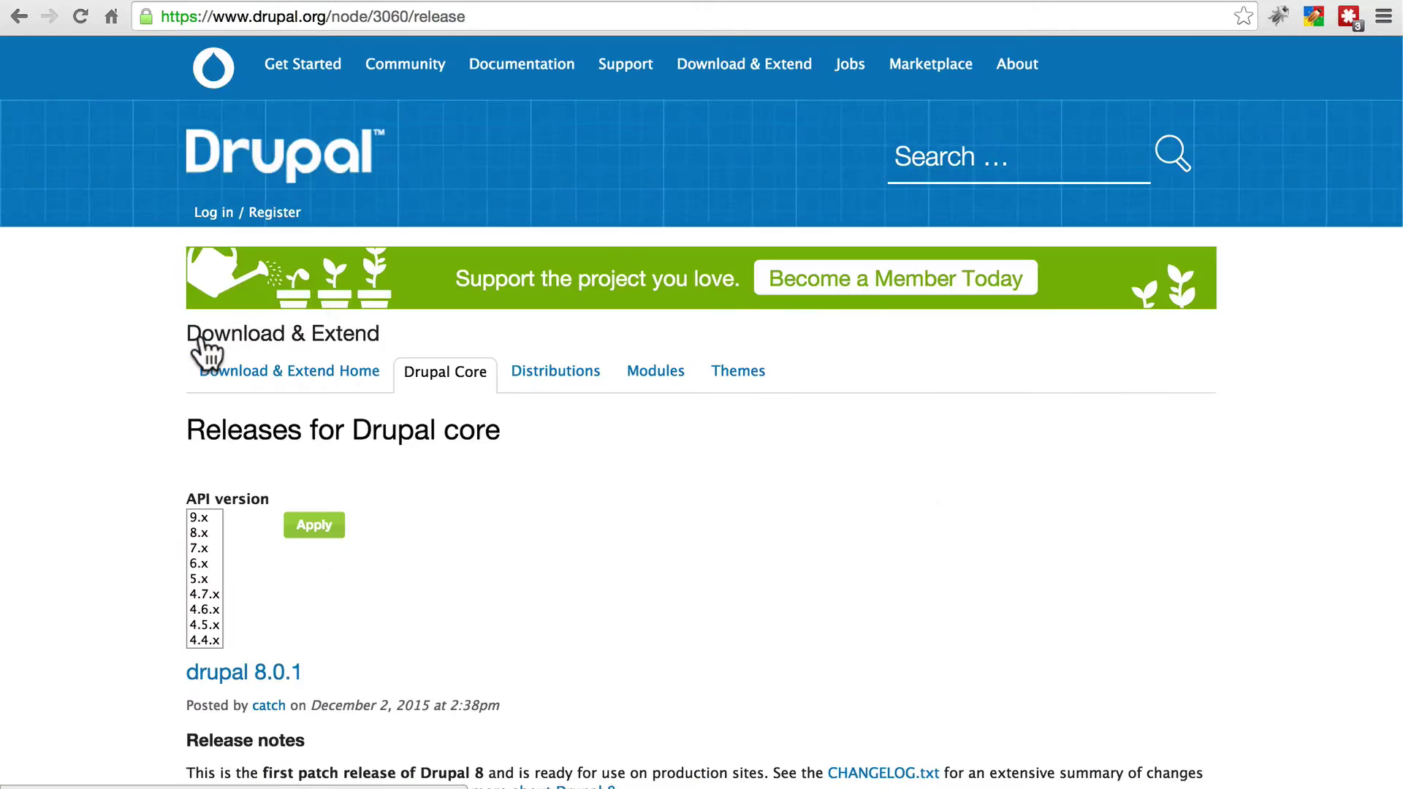
scroll(58, 274, down, 2)
scroll(59, 274, down, 10)
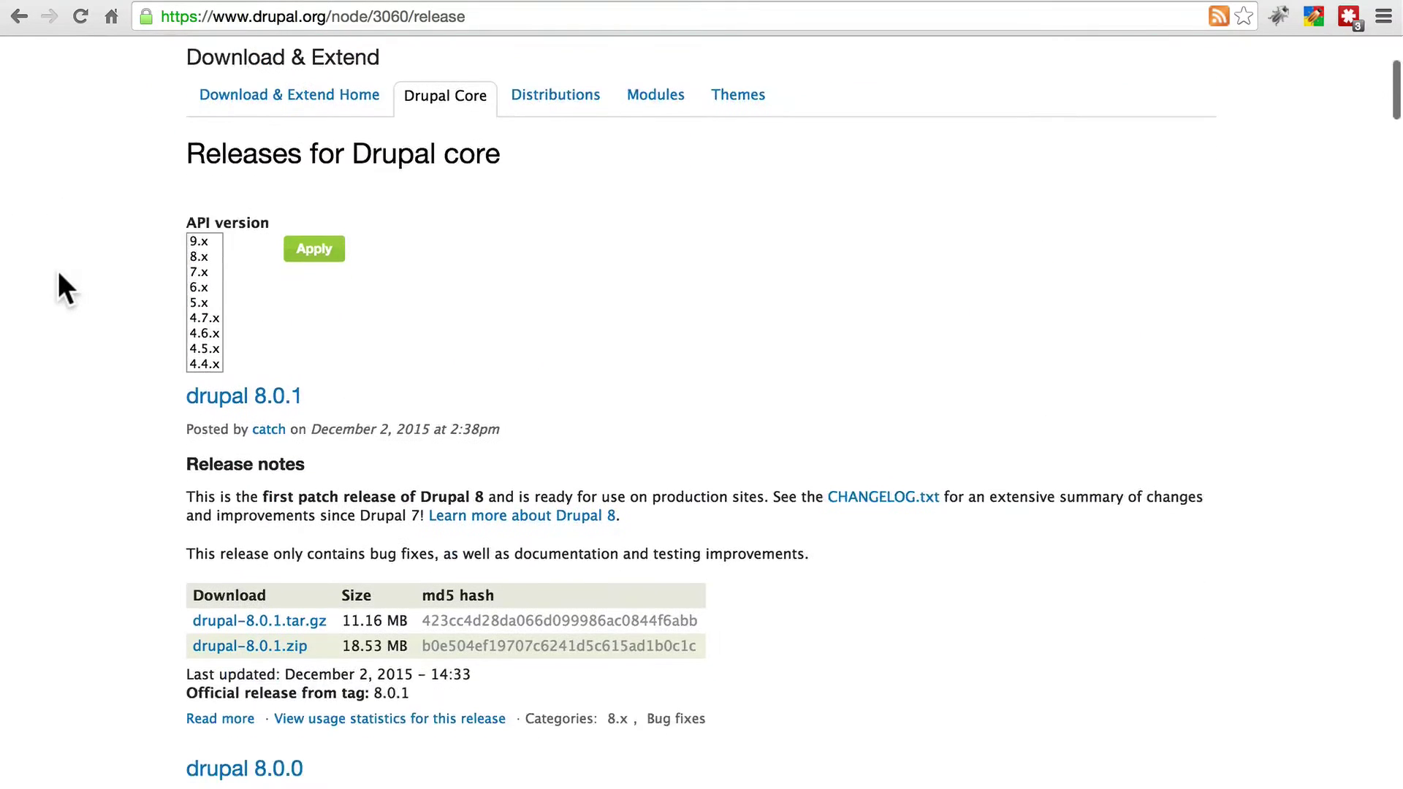
scroll(59, 274, up, 12)
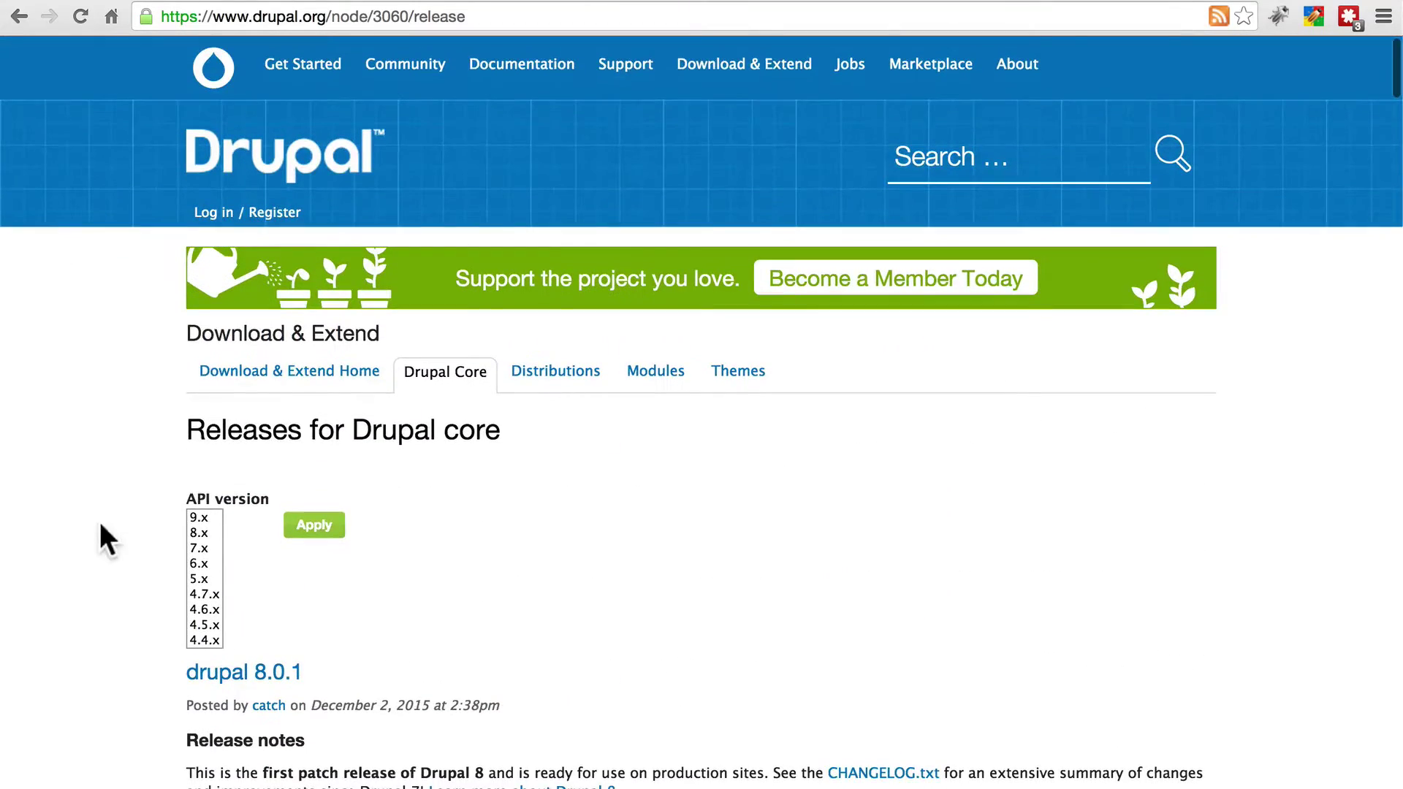
- Filter the core releases to API version 8.x and review them, newest being 8.0.1
click(199, 533)
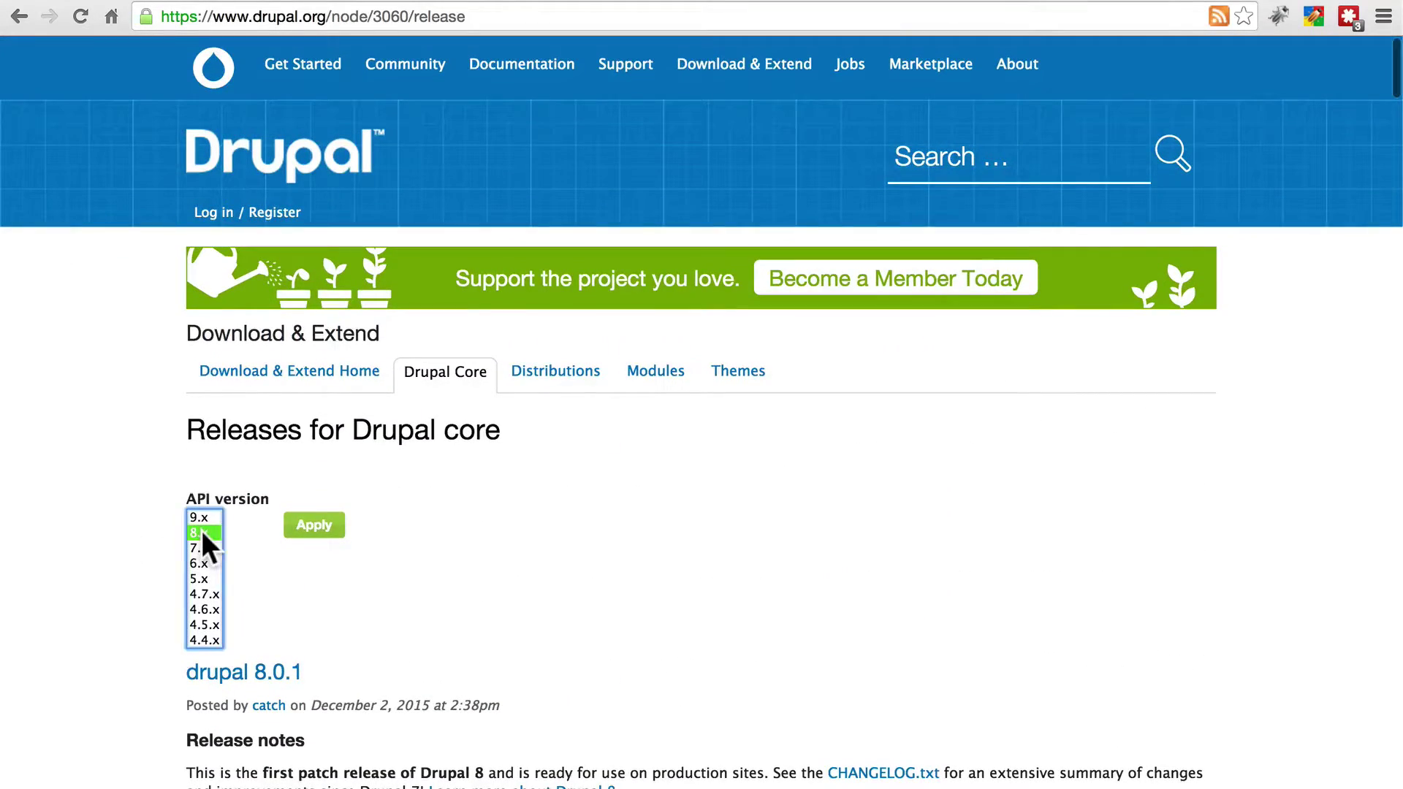
click(314, 526)
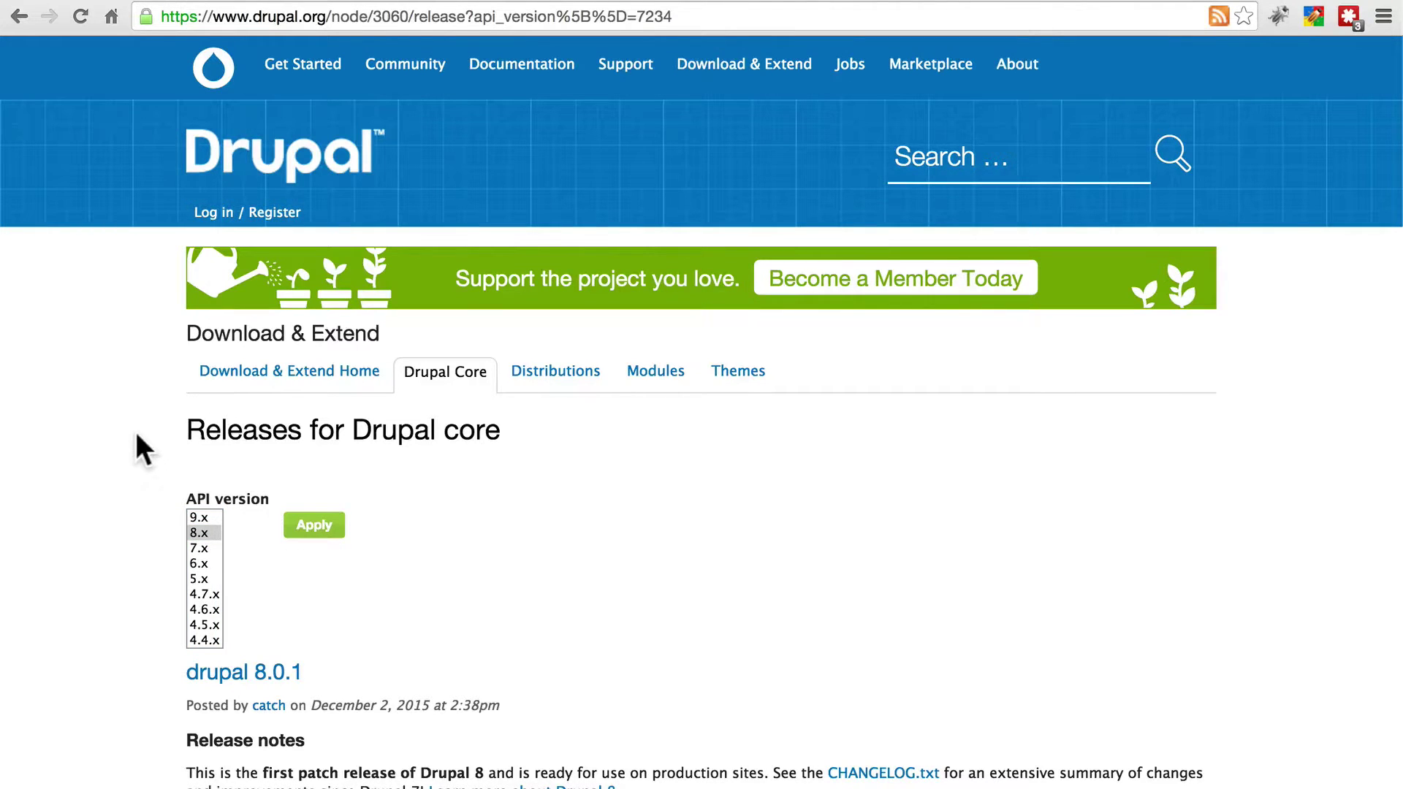
scroll(129, 448, down, 3)
scroll(128, 447, down, 3)
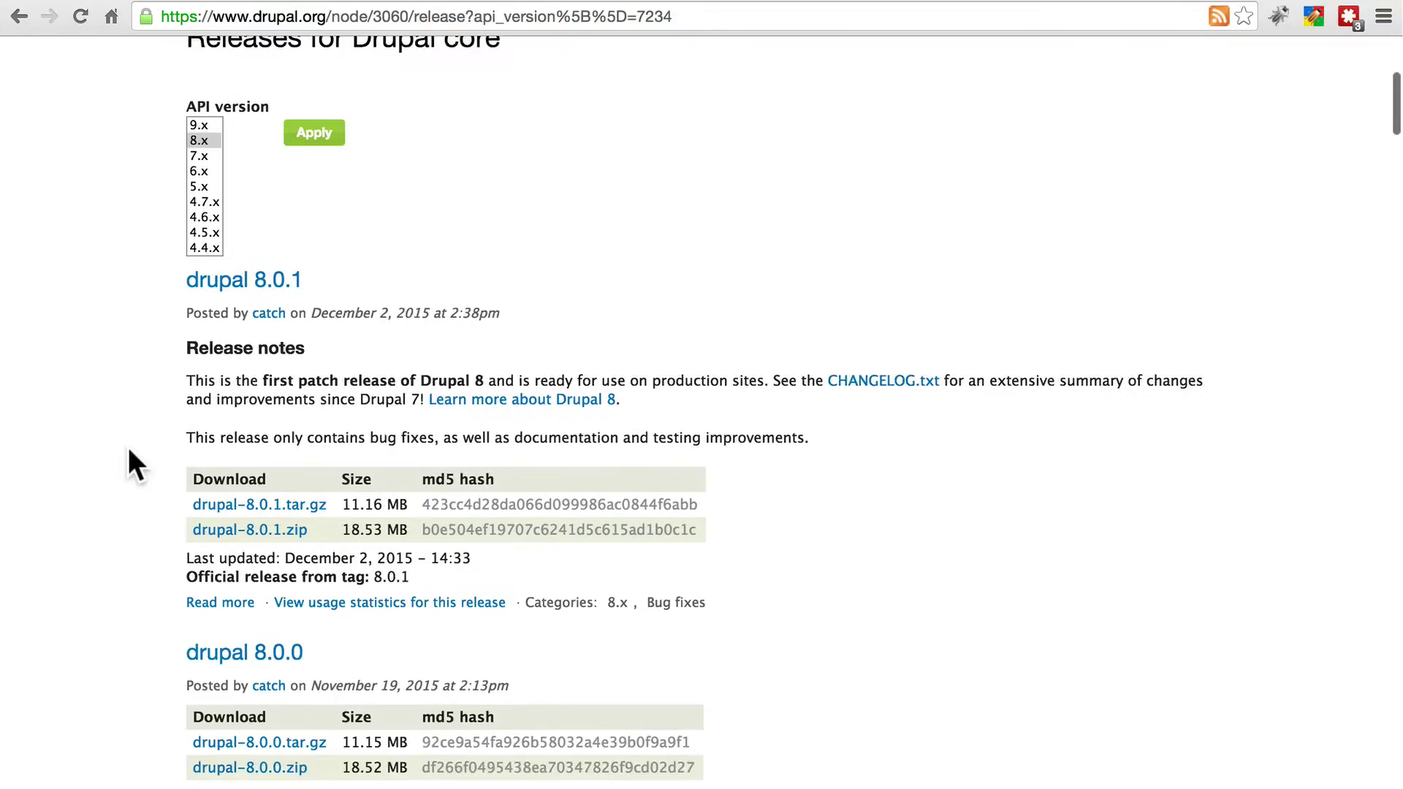
scroll(128, 447, down, 6)
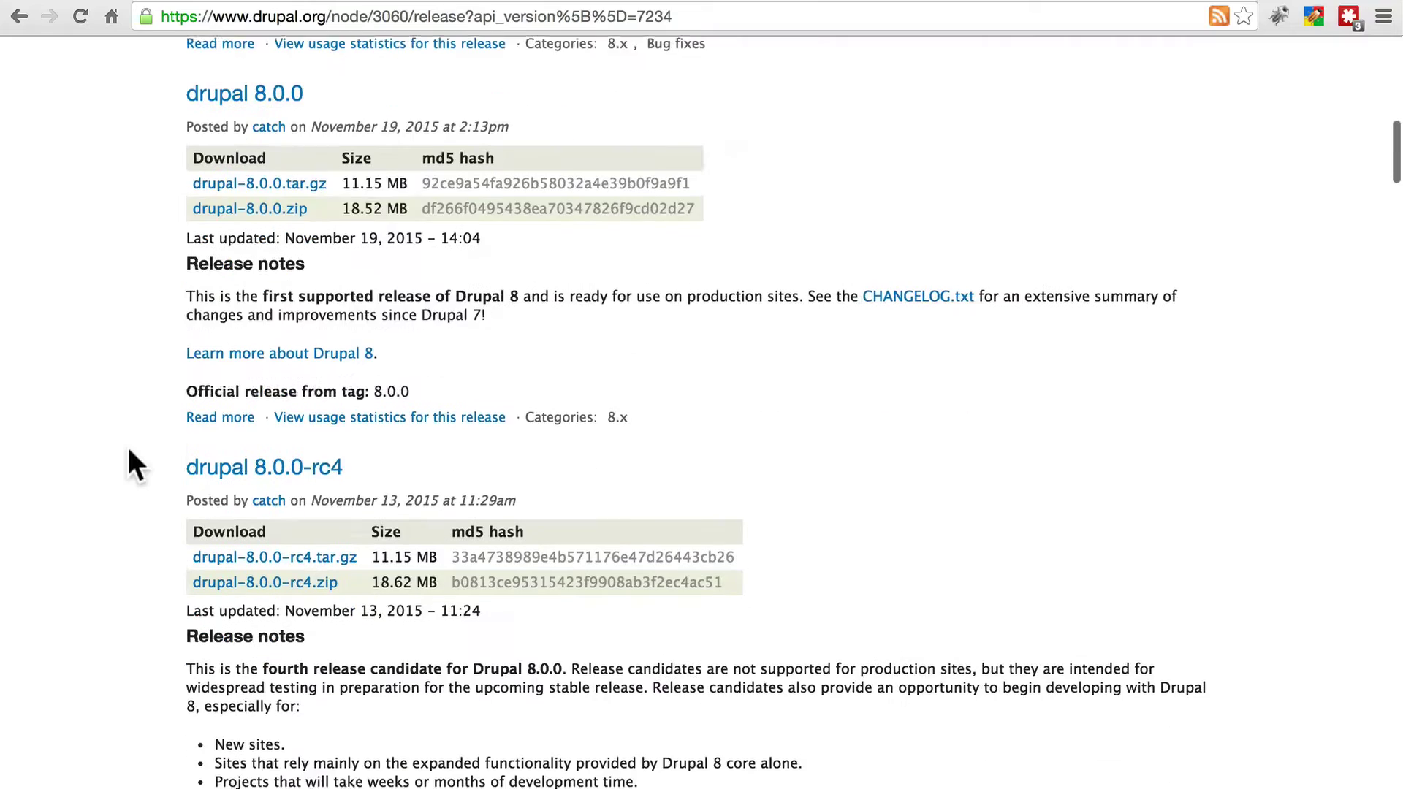
scroll(128, 447, down, 7)
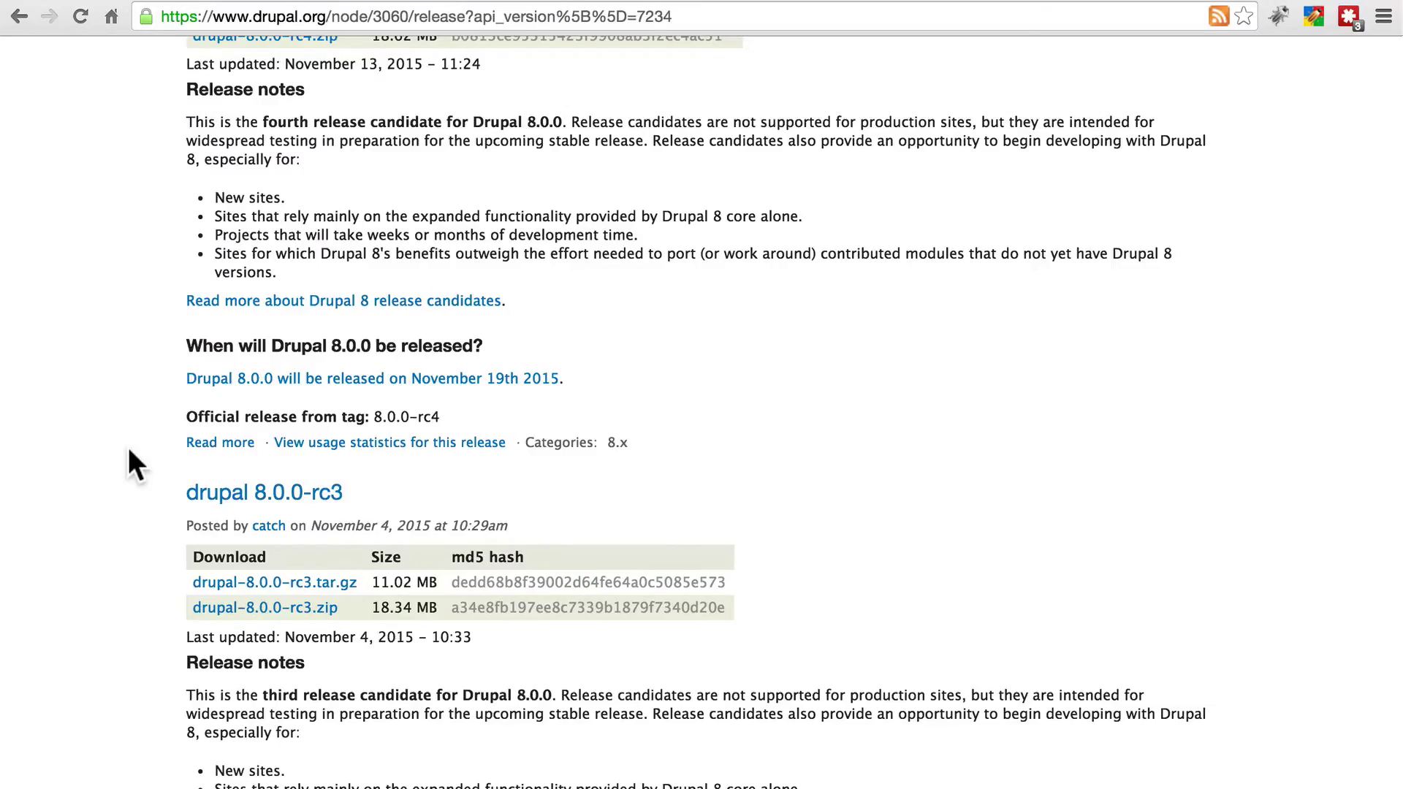
scroll(129, 448, down, 3)
scroll(129, 447, up, 12)
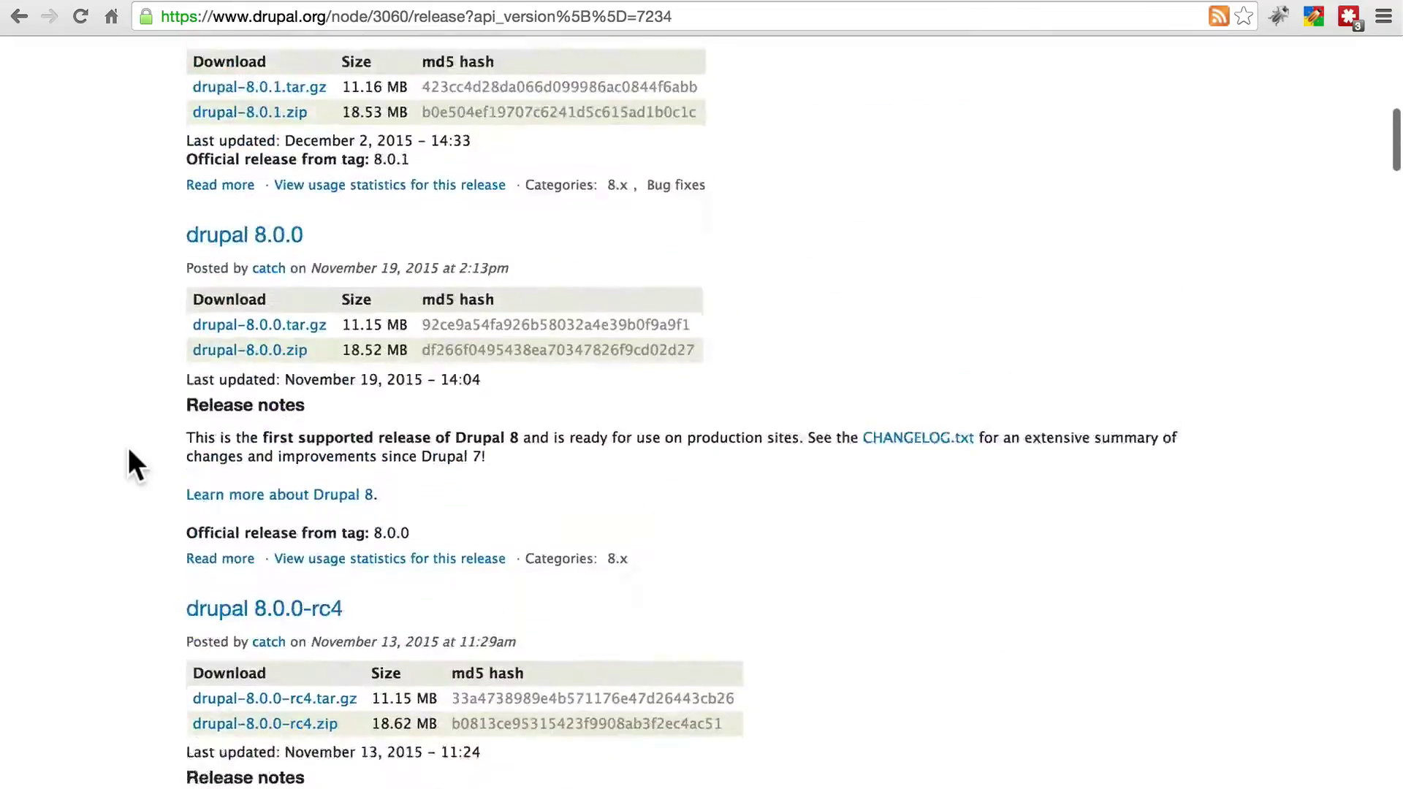
scroll(128, 447, up, 8)
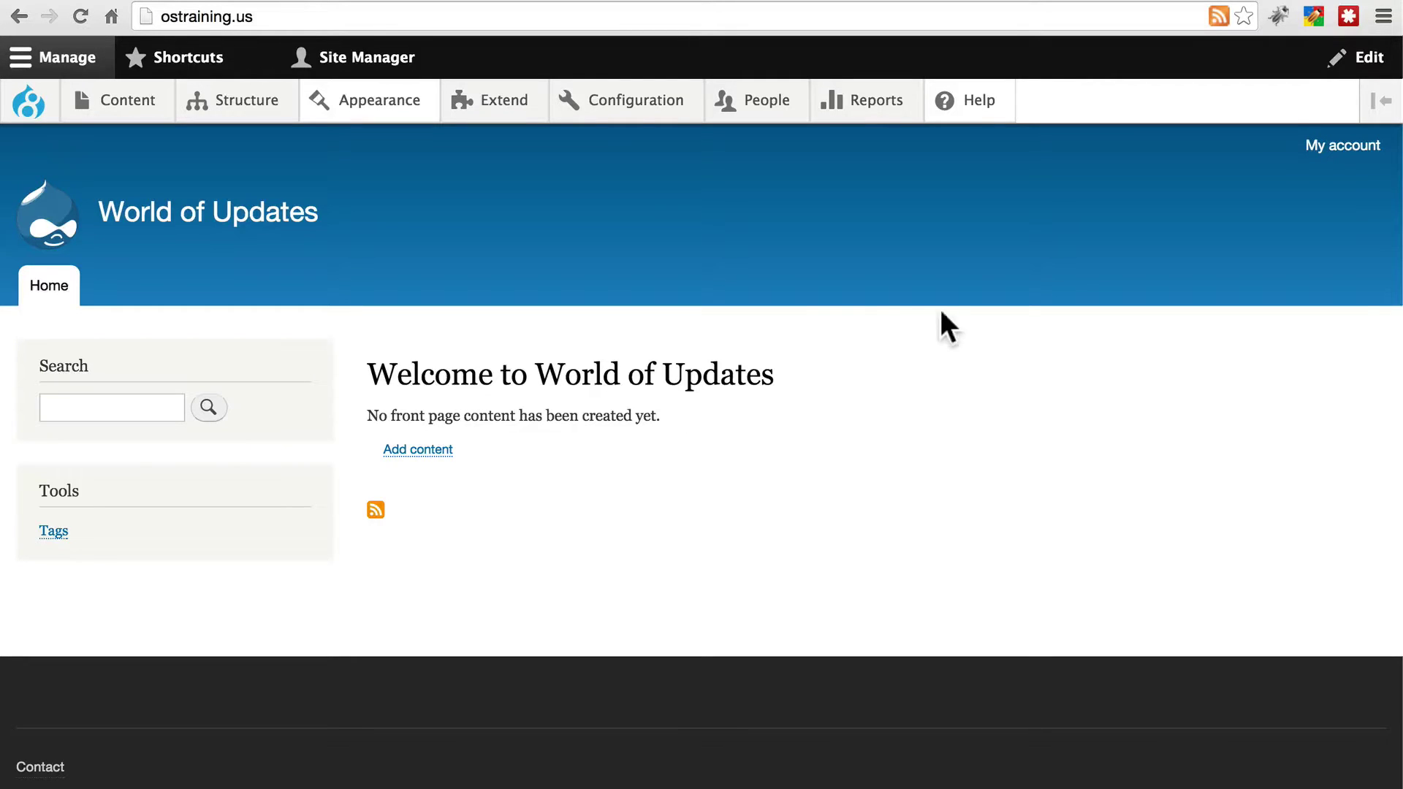
- Open the Reports overview from the World of Updates admin toolbar
mouse_move(896, 111)
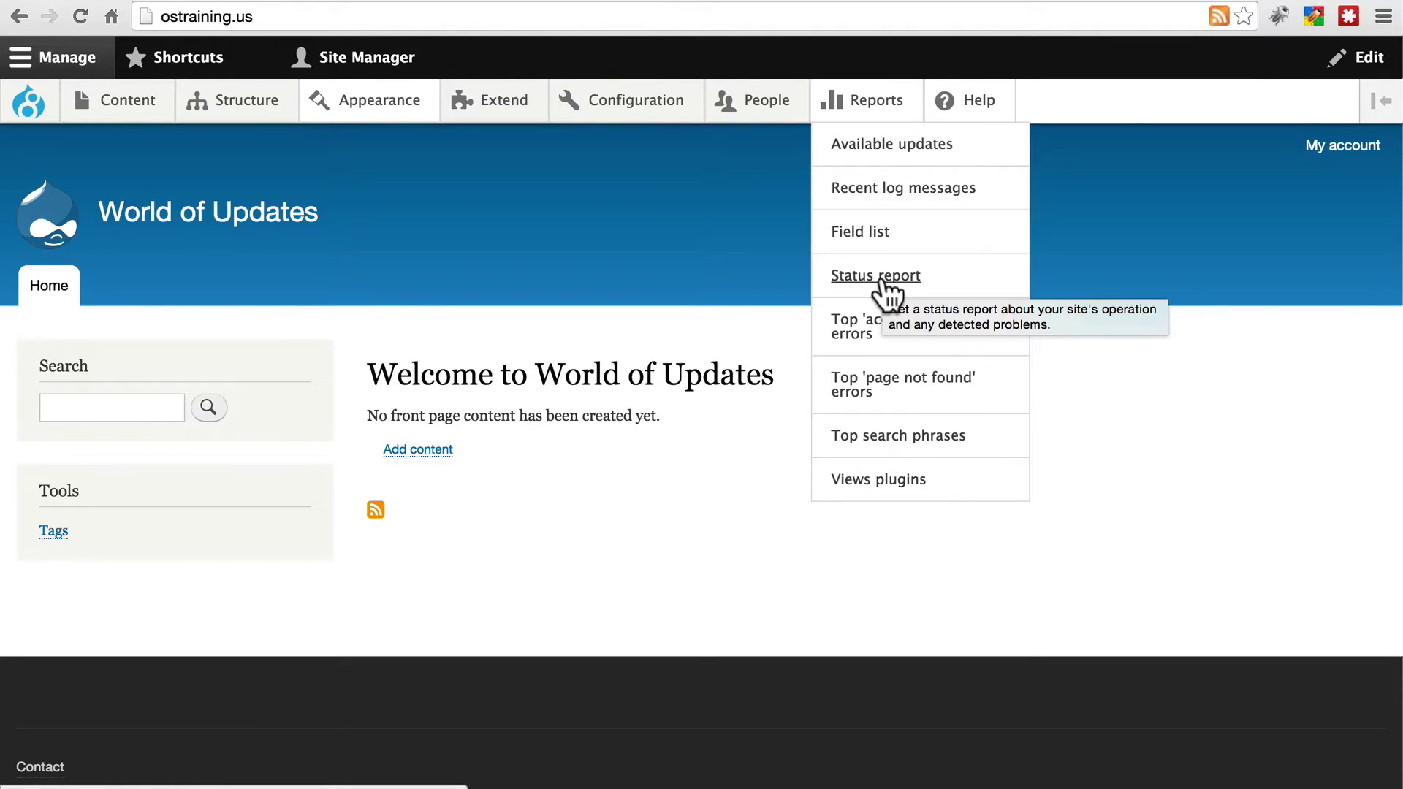
click(856, 116)
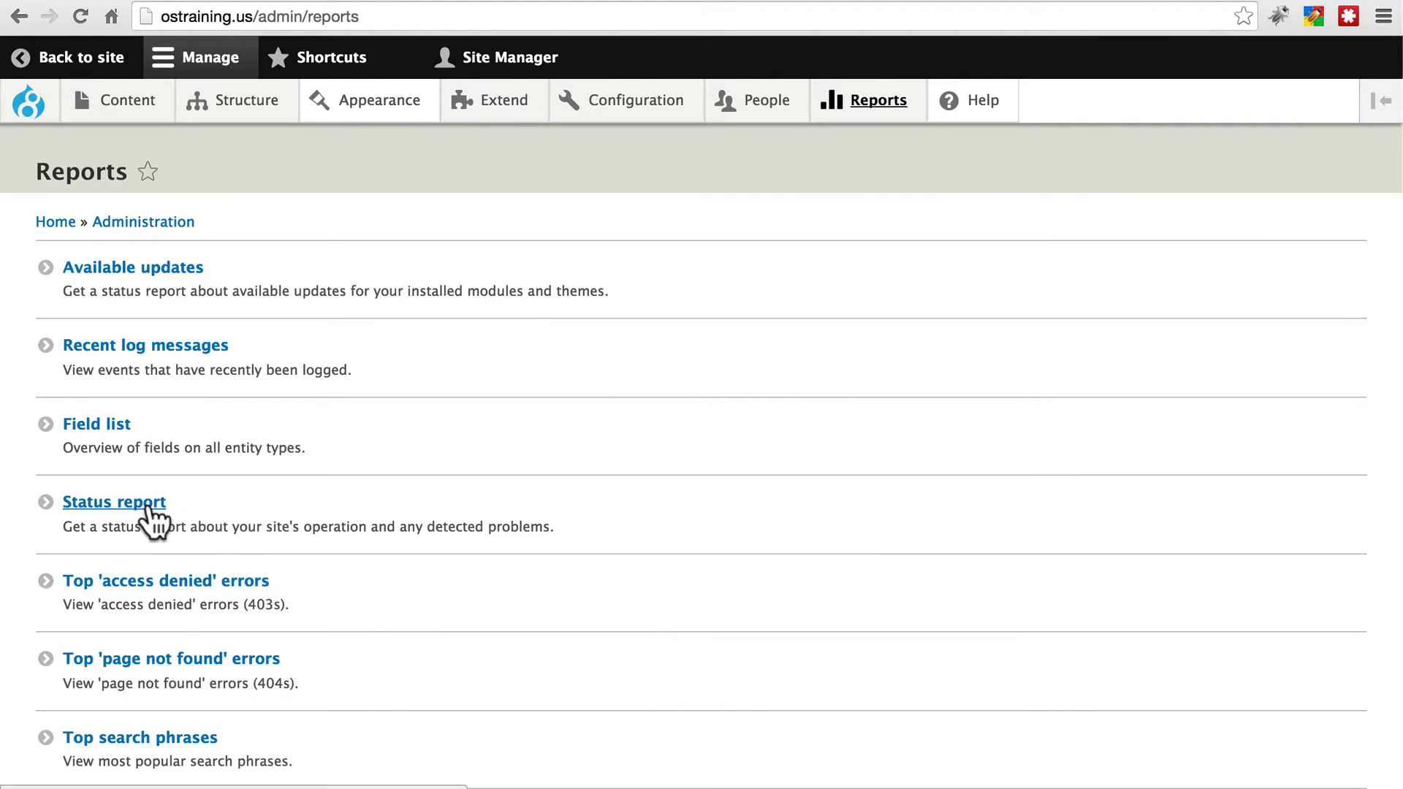
click(153, 512)
scroll(218, 349, down, 3)
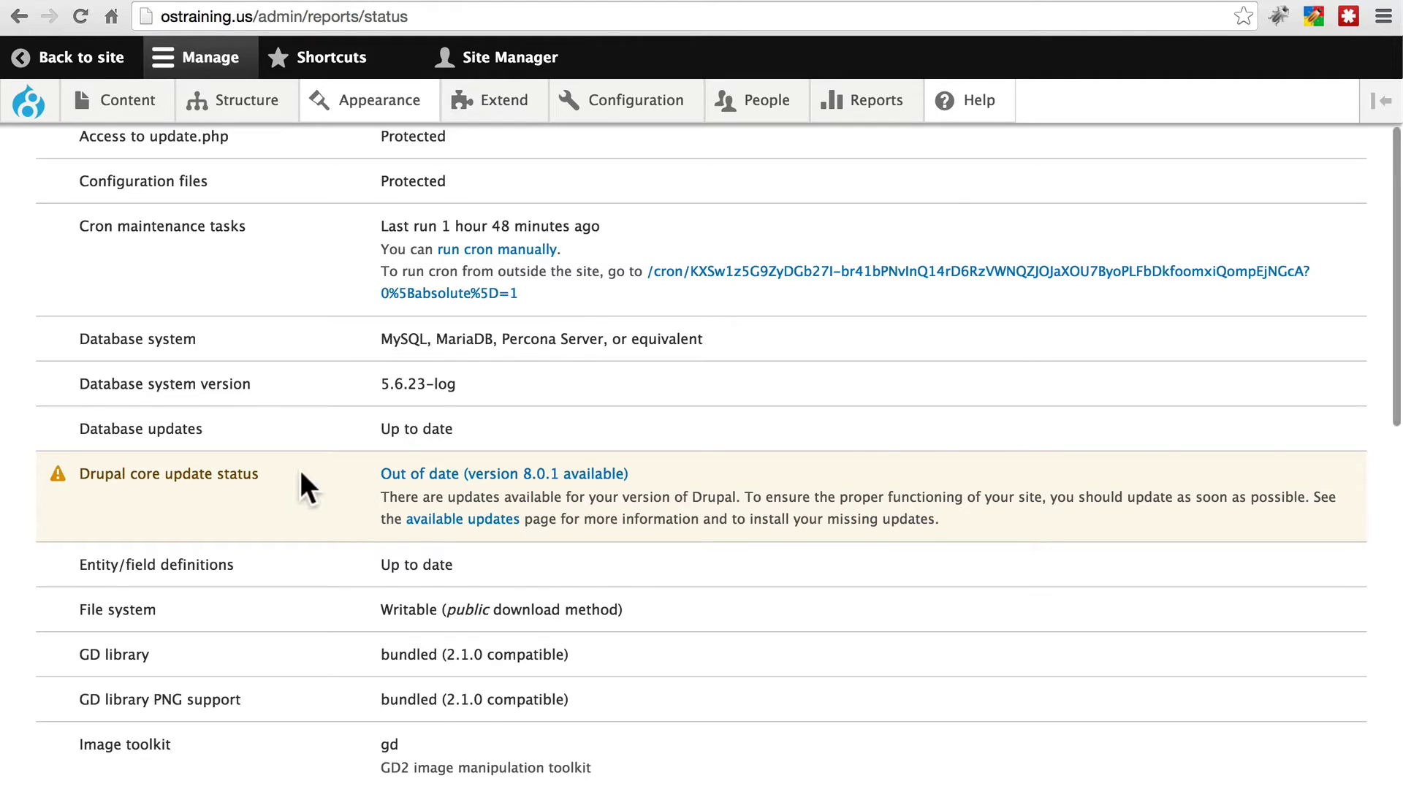
scroll(301, 474, down, 1)
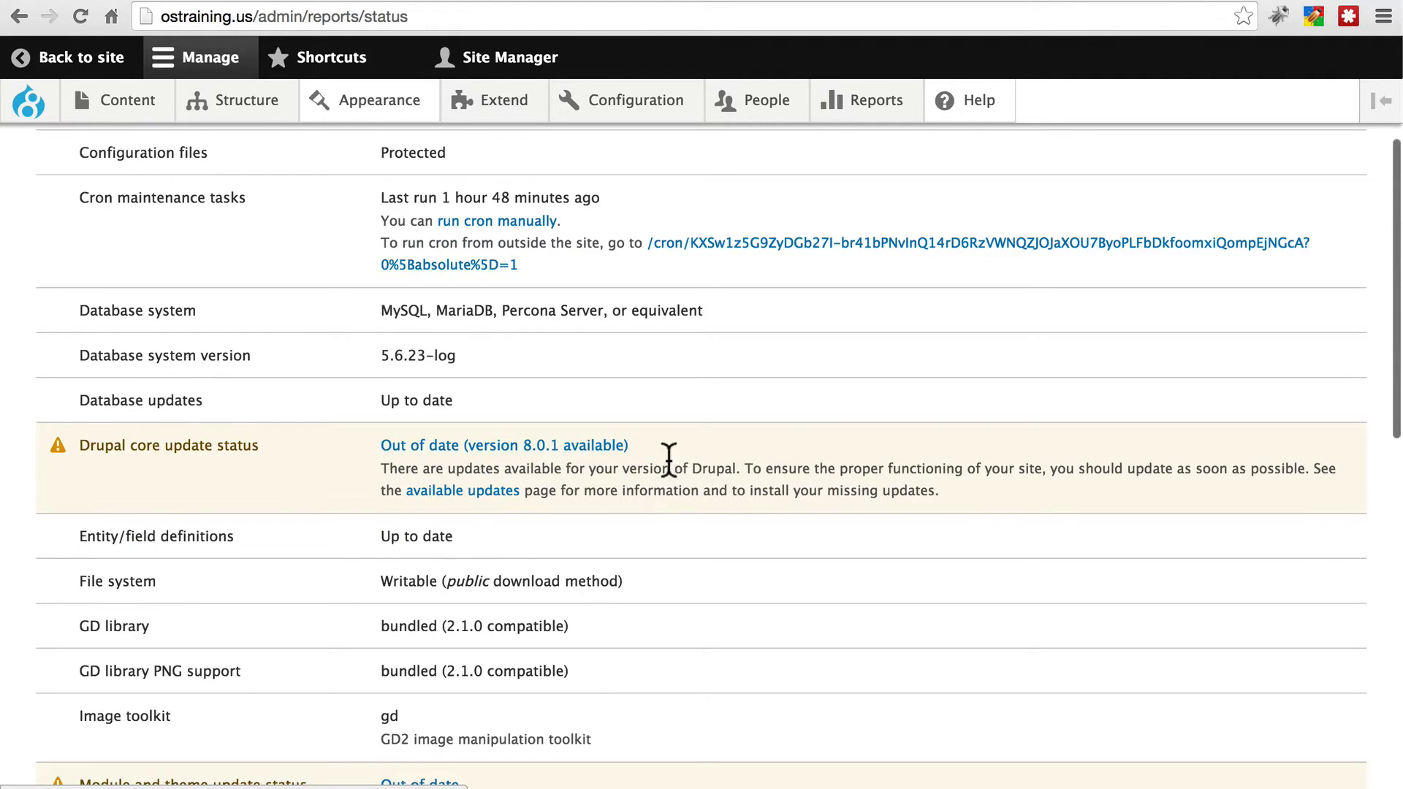
scroll(703, 444, down, 3)
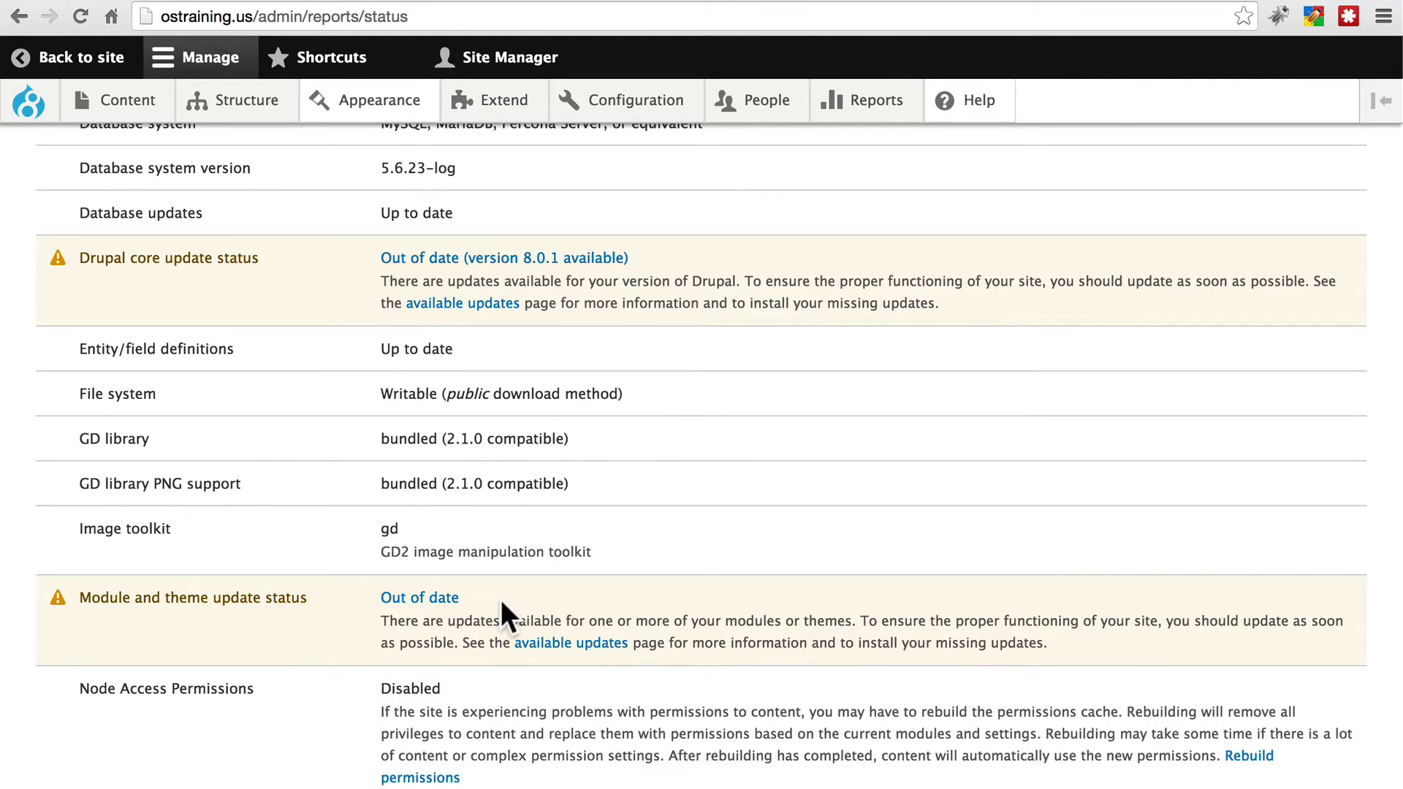
scroll(501, 600, up, 1)
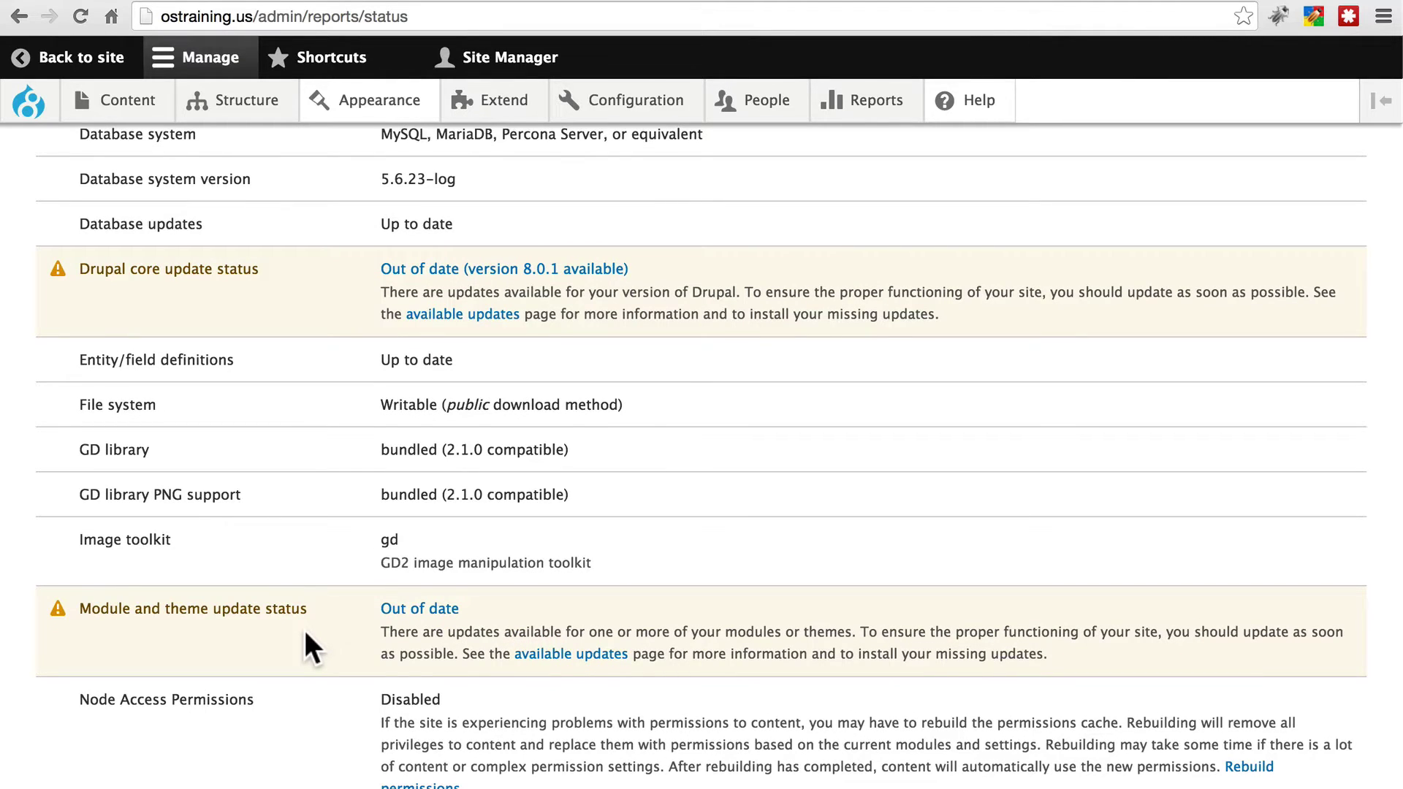
scroll(312, 647, down, 1)
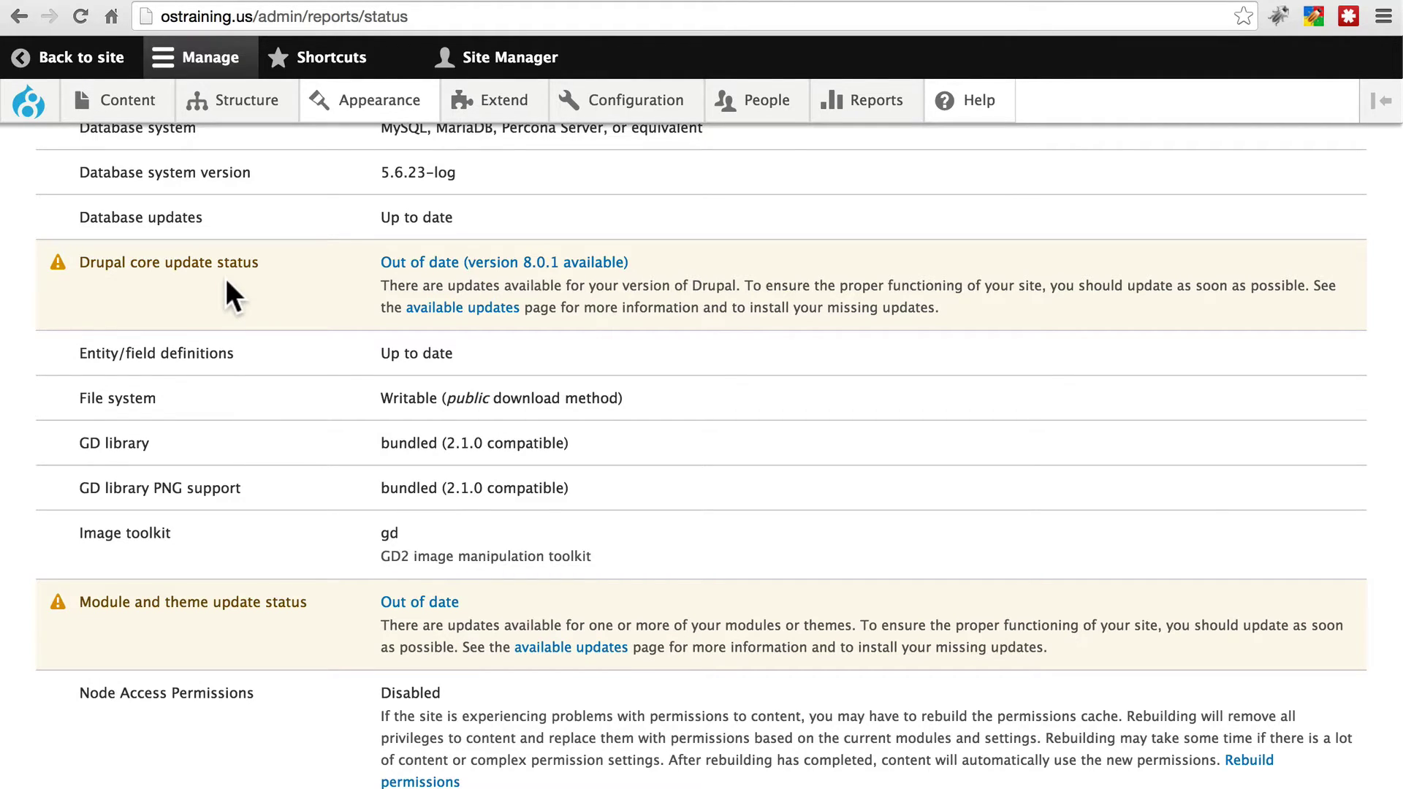
scroll(225, 278, up, 6)
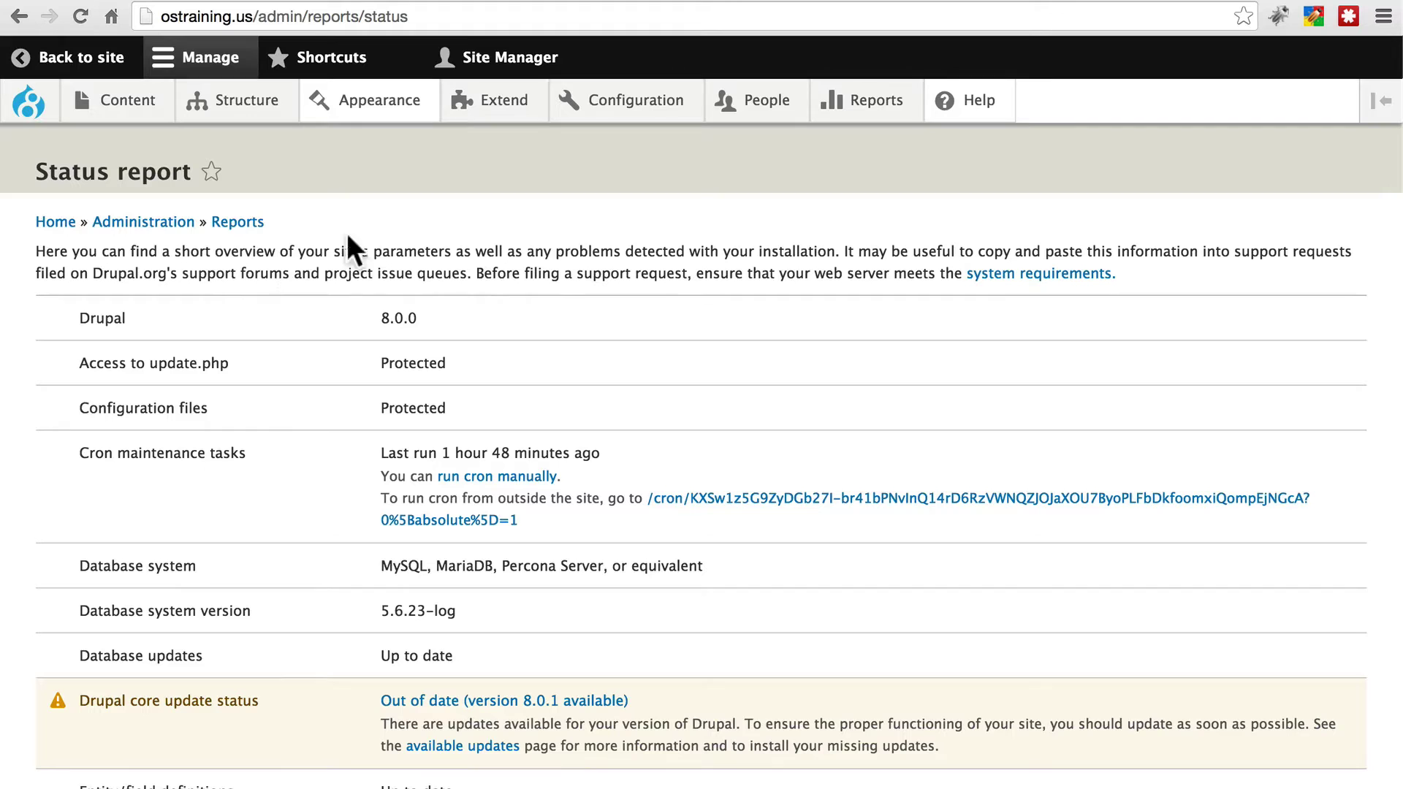
- Review Available updates: core 8.0.1, Admin Toolbar 8.x-1.11, IMCE, Bootstrap and Space
click(862, 108)
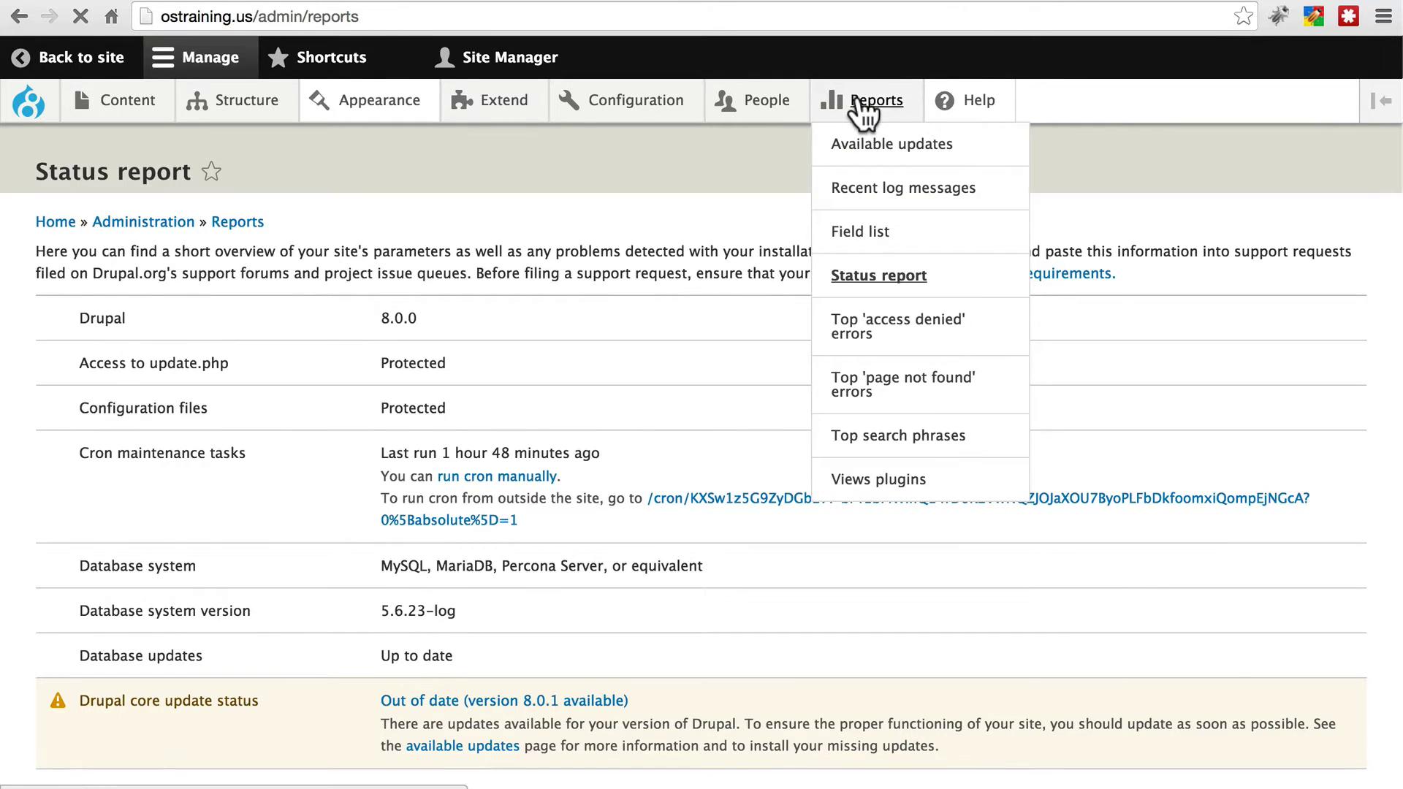
click(179, 271)
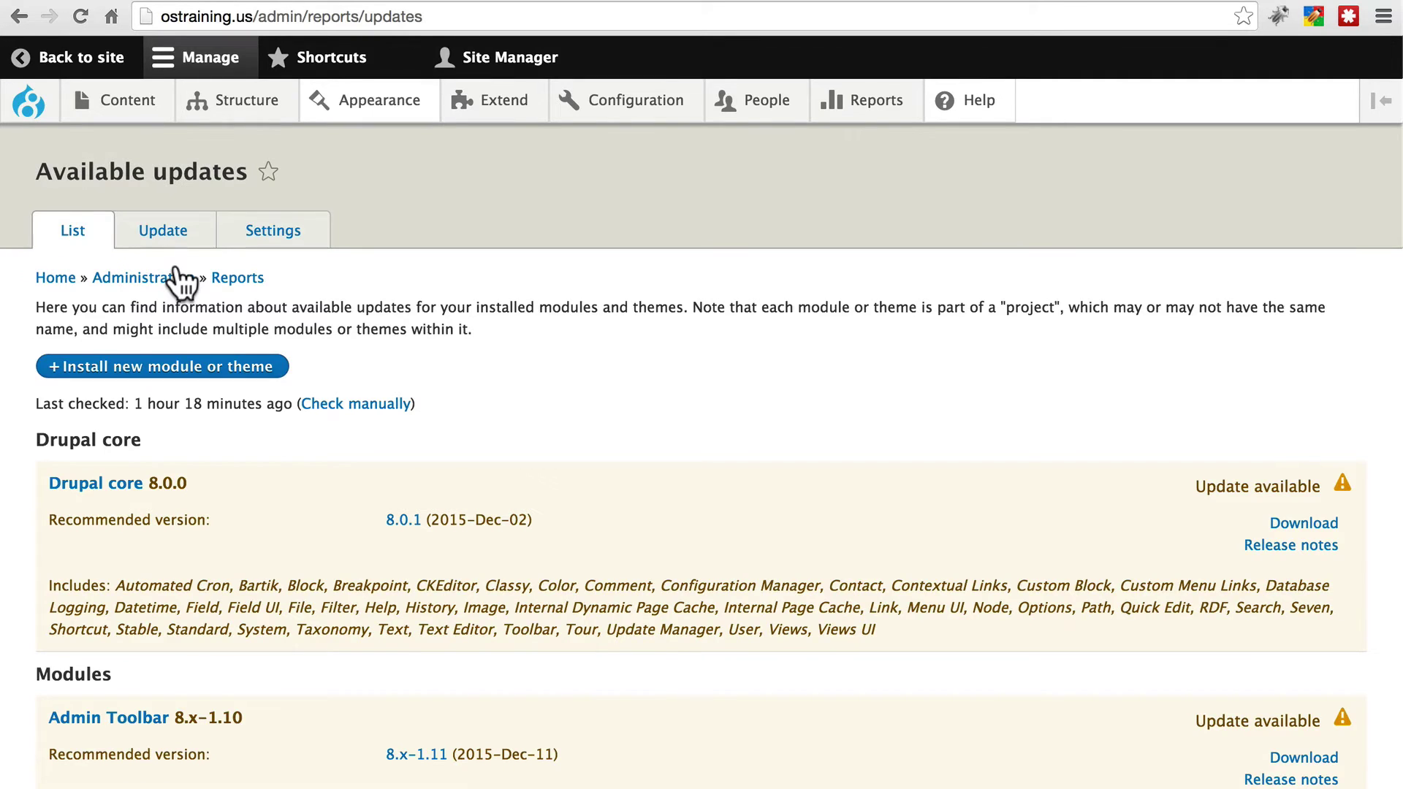
scroll(538, 293, down, 8)
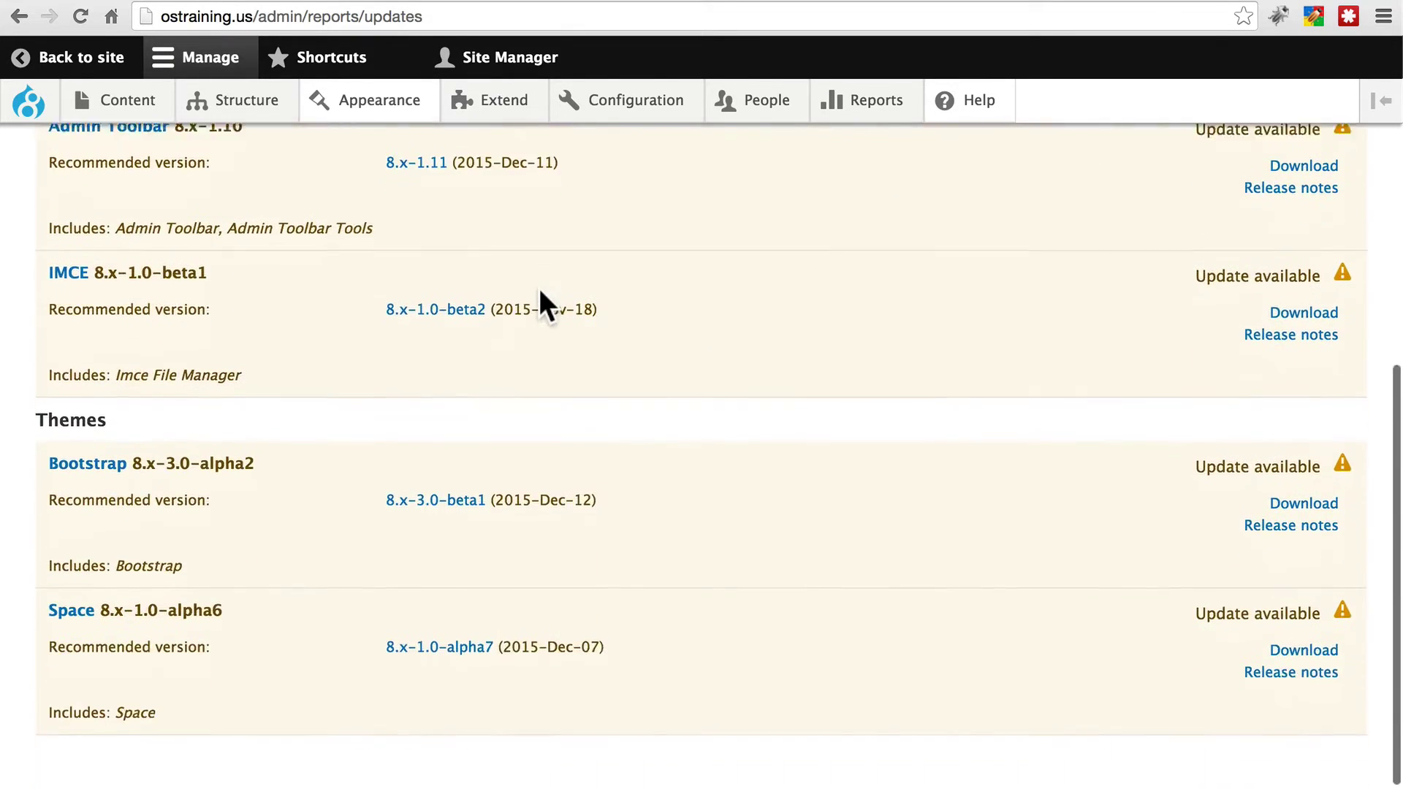
scroll(538, 288, up, 10)
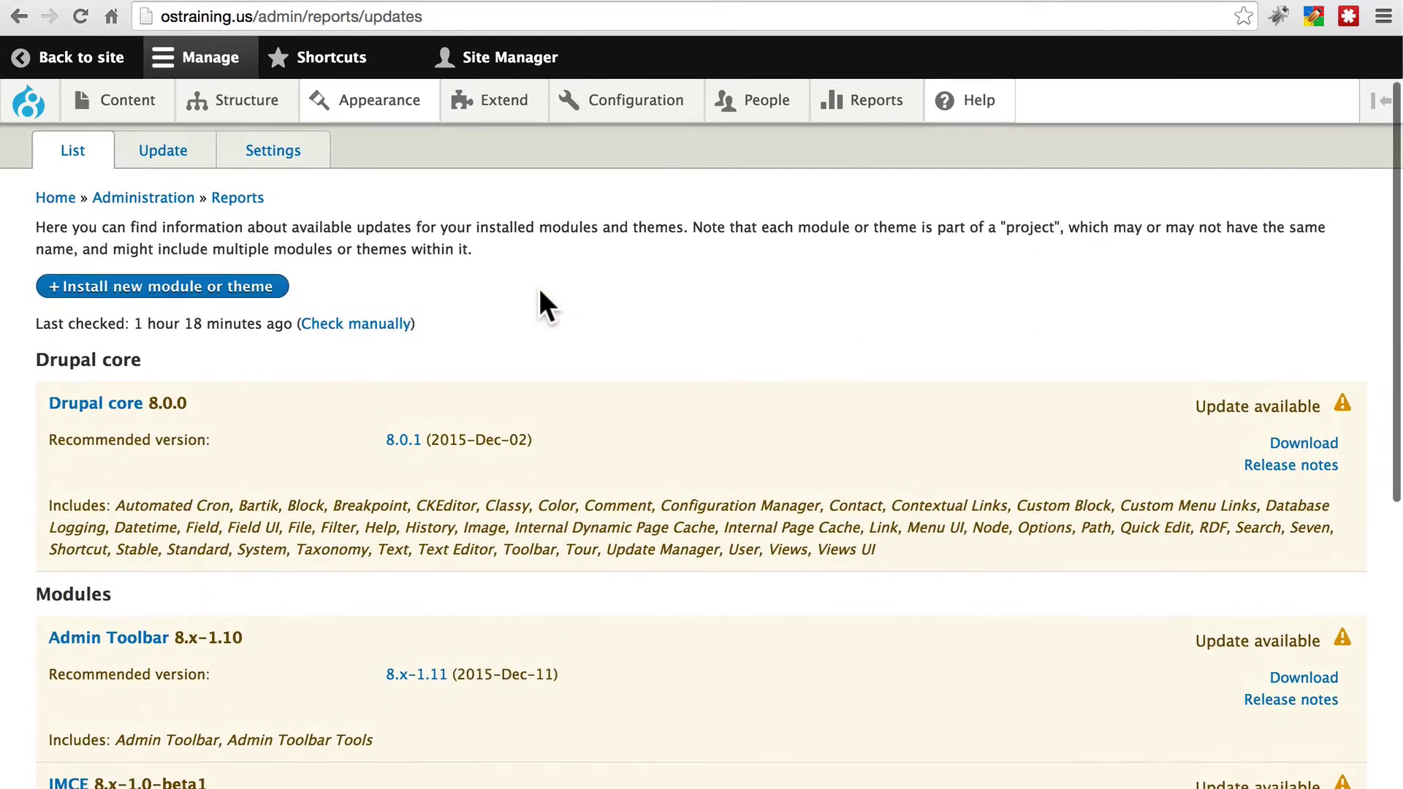
scroll(273, 450, down, 4)
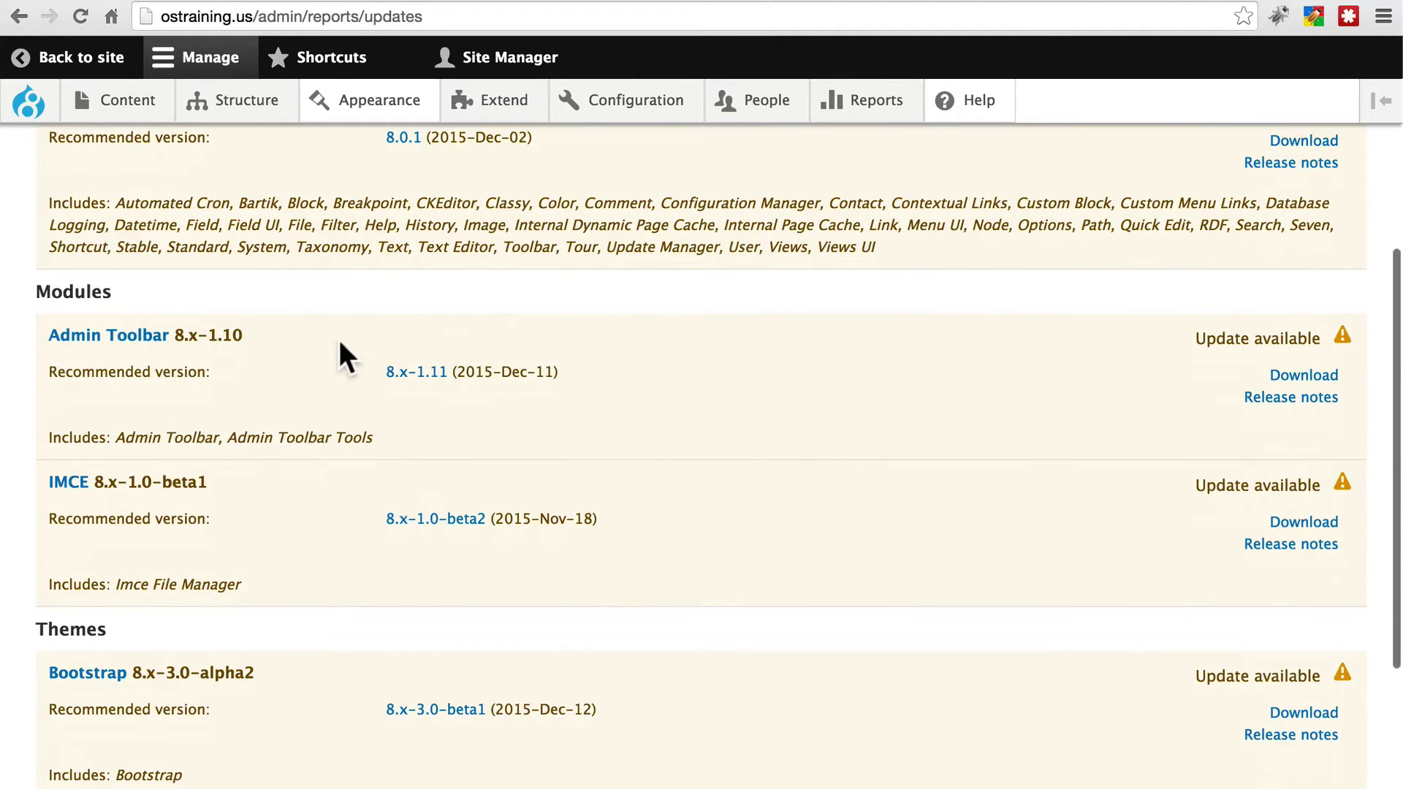
scroll(332, 365, down, 3)
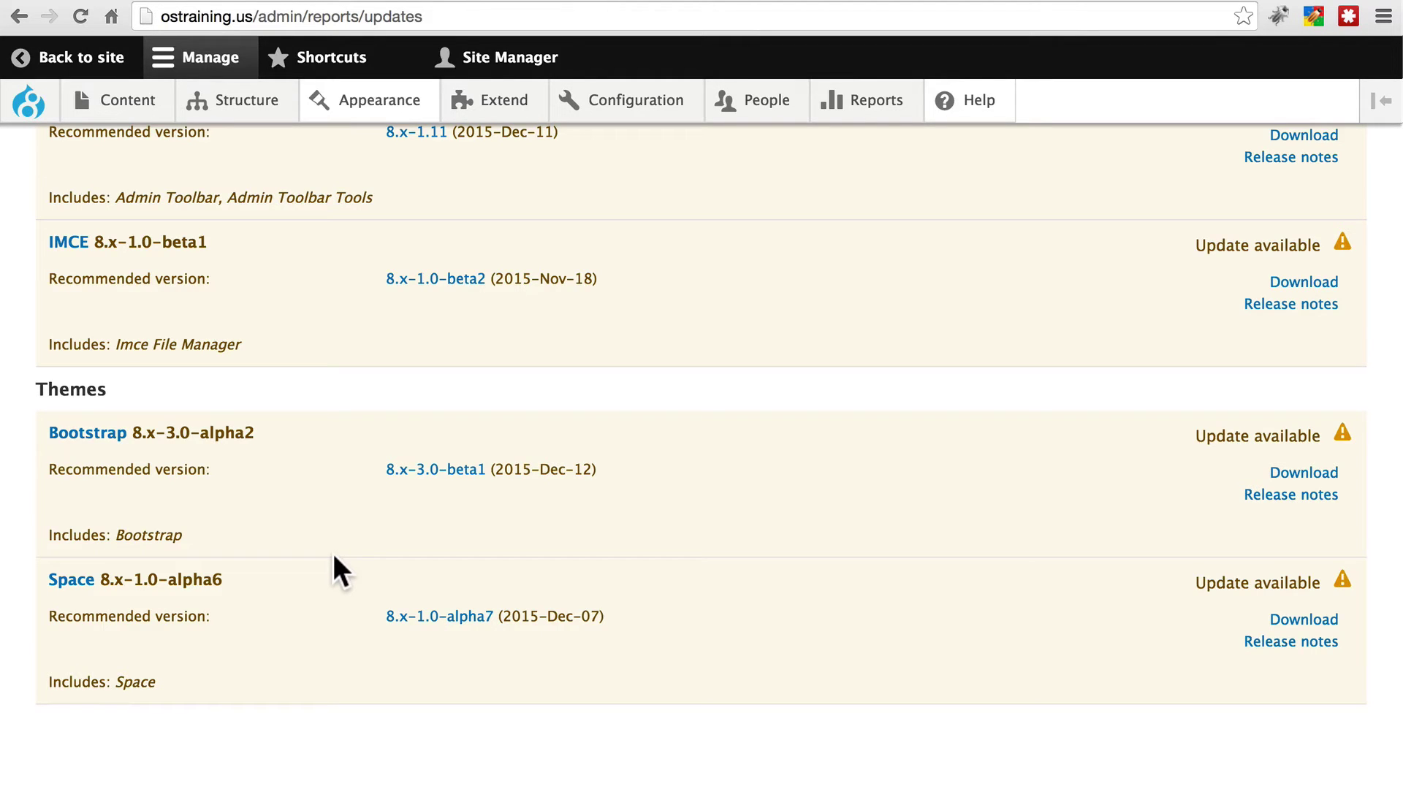
scroll(332, 554, up, 10)
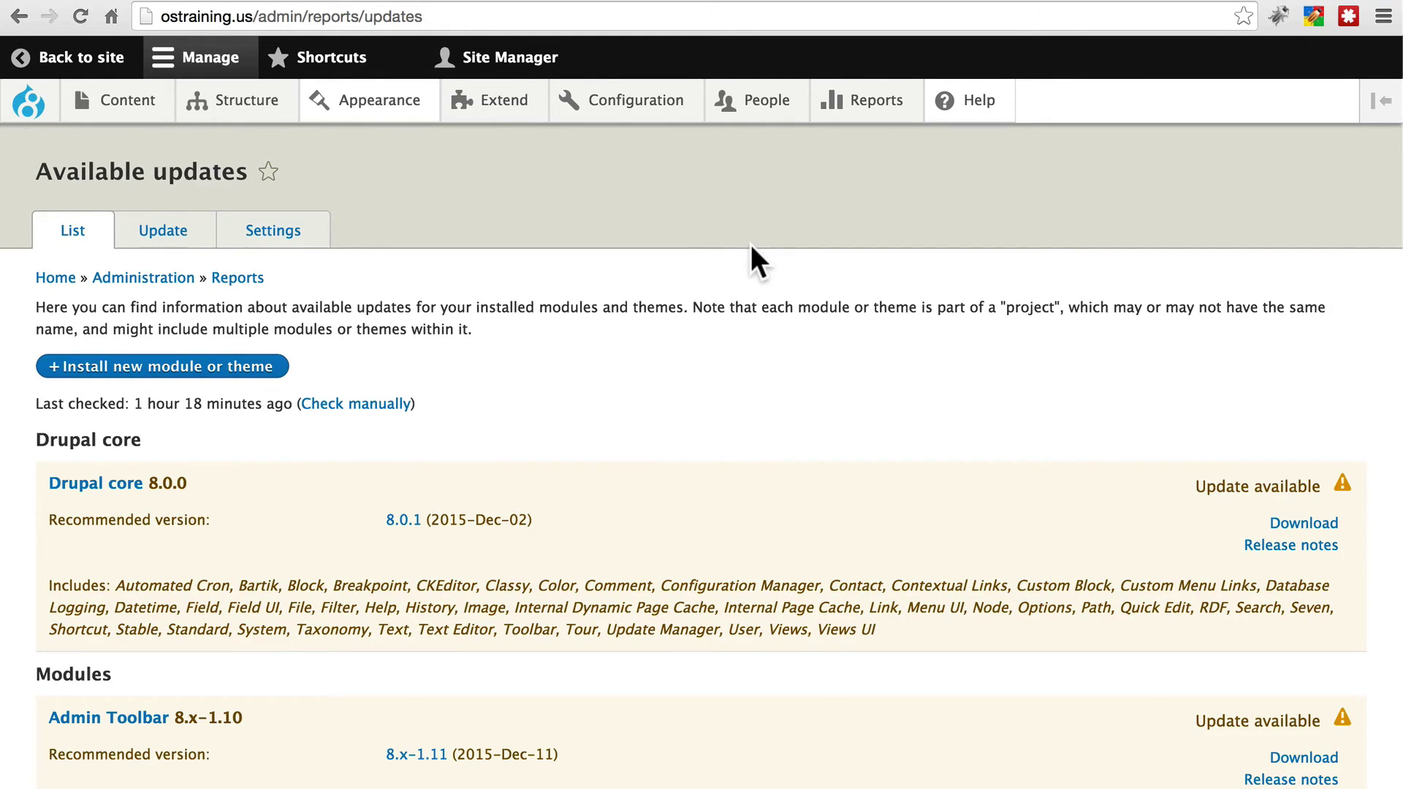
- Go to Configuration and open Maintenance mode under the Development section
click(646, 103)
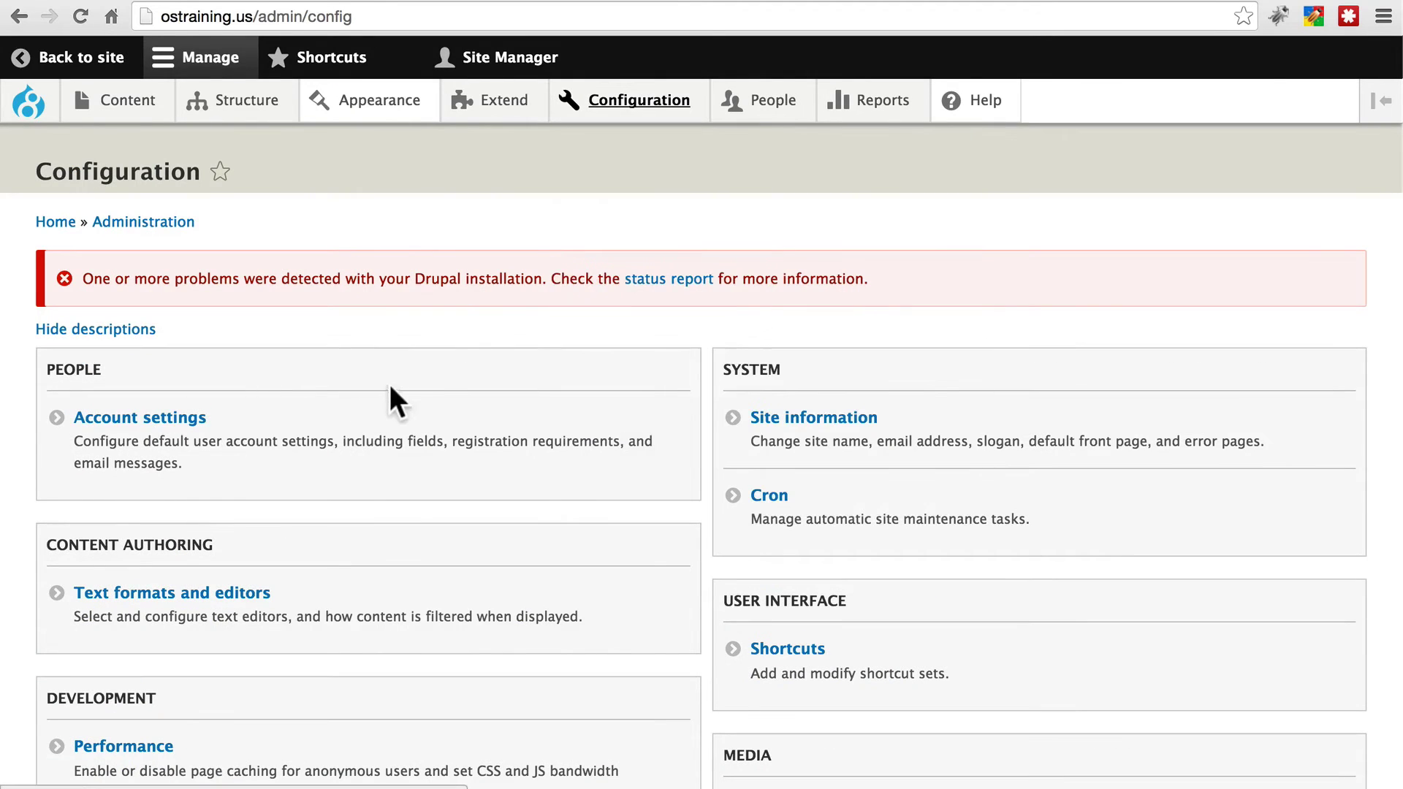
scroll(405, 380, down, 1)
scroll(405, 380, up, 1)
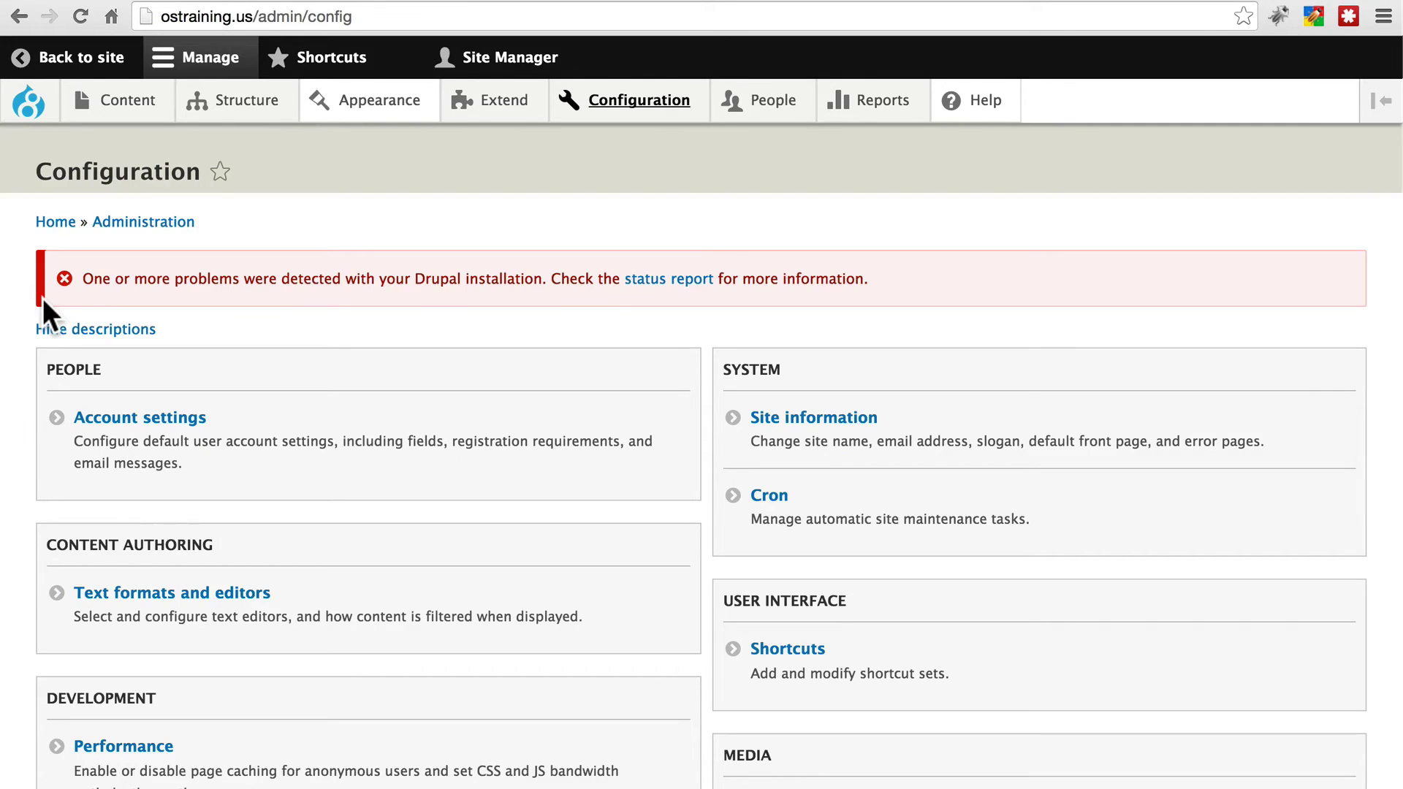
scroll(42, 256, down, 5)
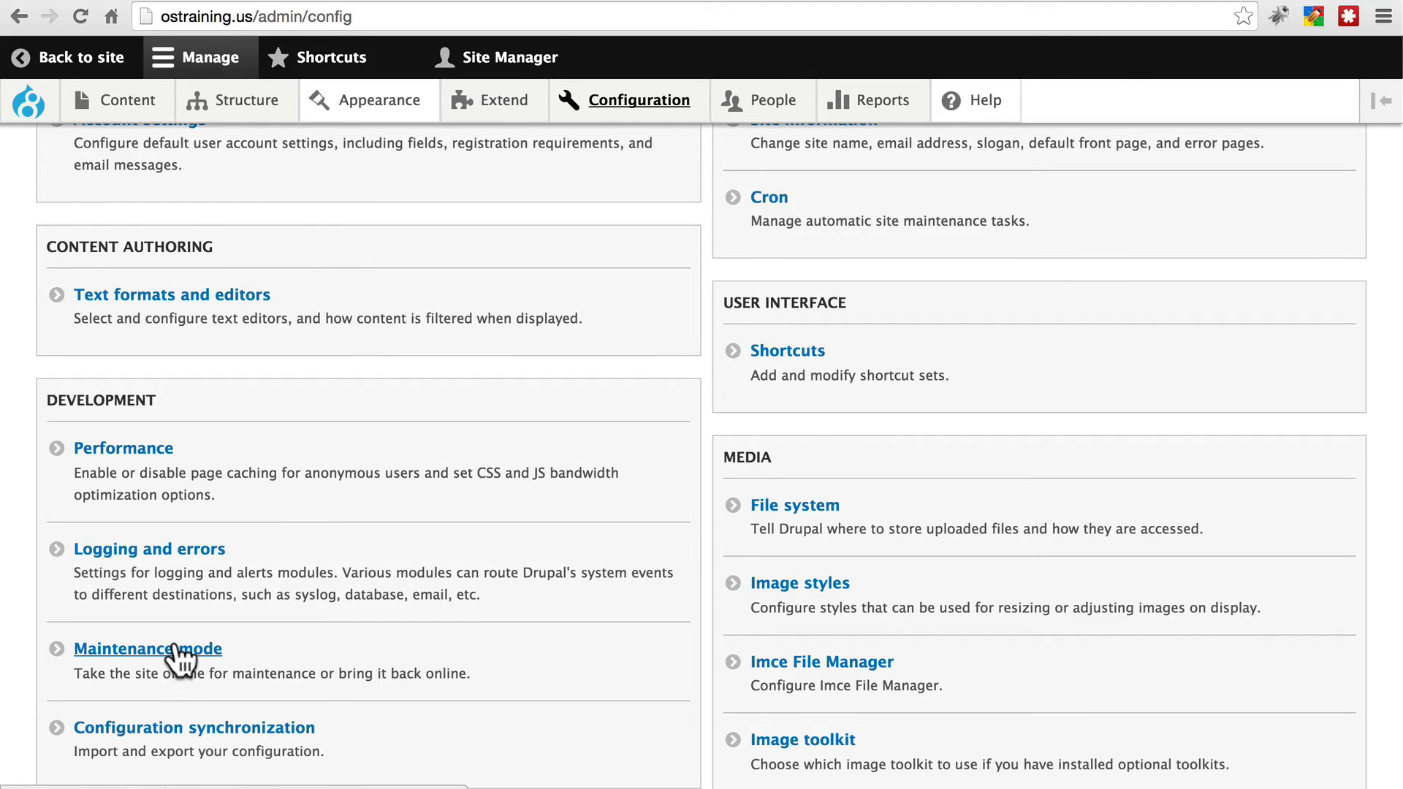
click(175, 648)
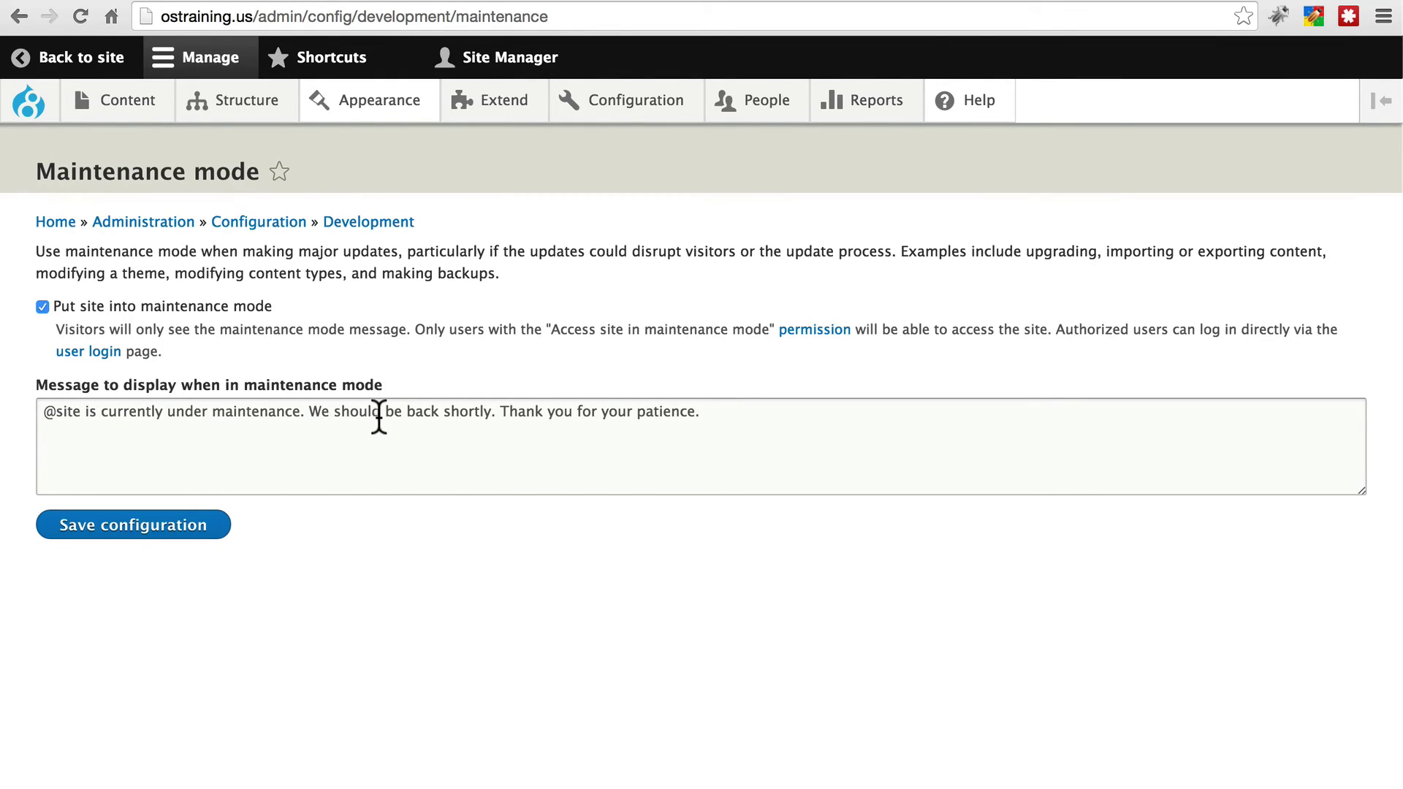
- Save the maintenance mode setting with the default maintenance message
click(154, 540)
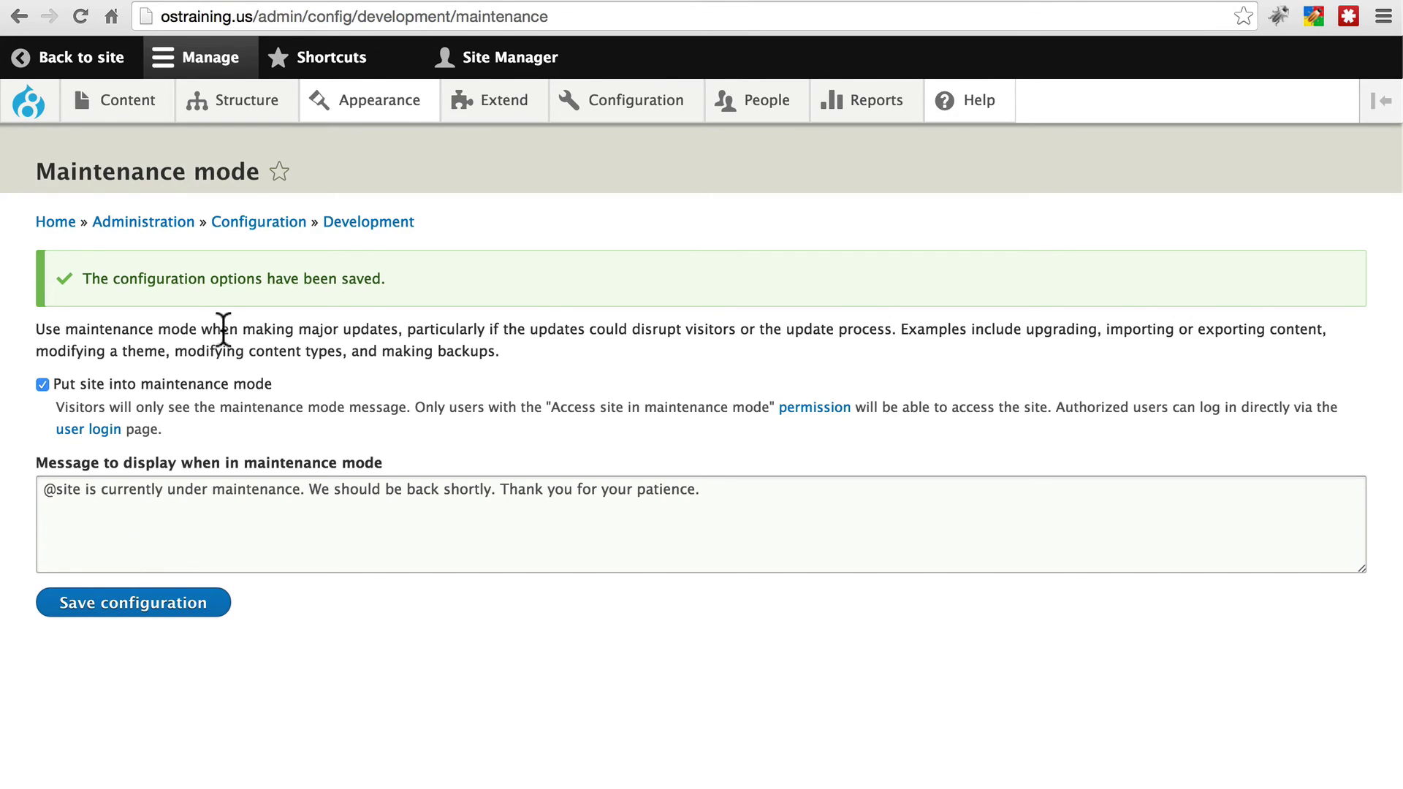
- Return to the World of Updates front page to confirm maintenance mode
click(86, 64)
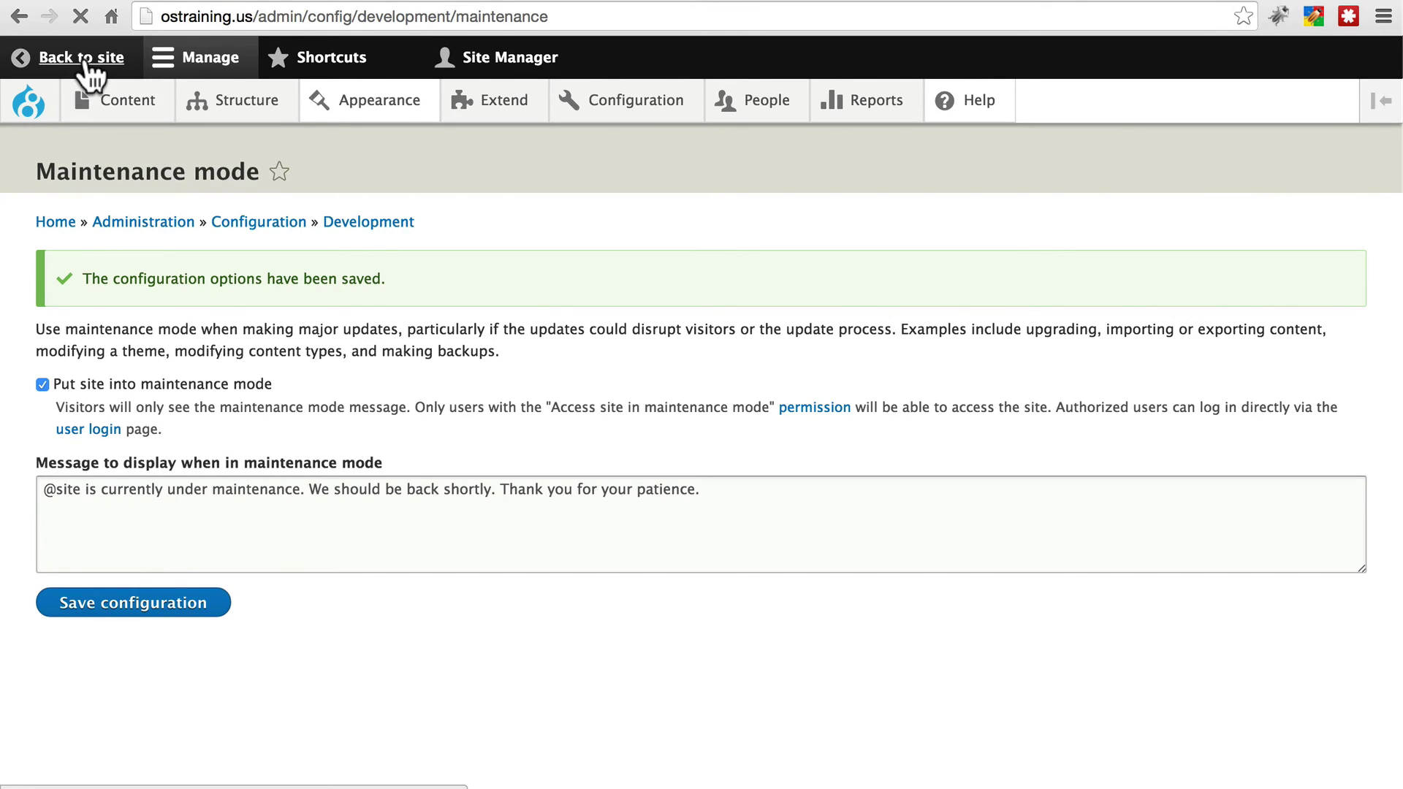